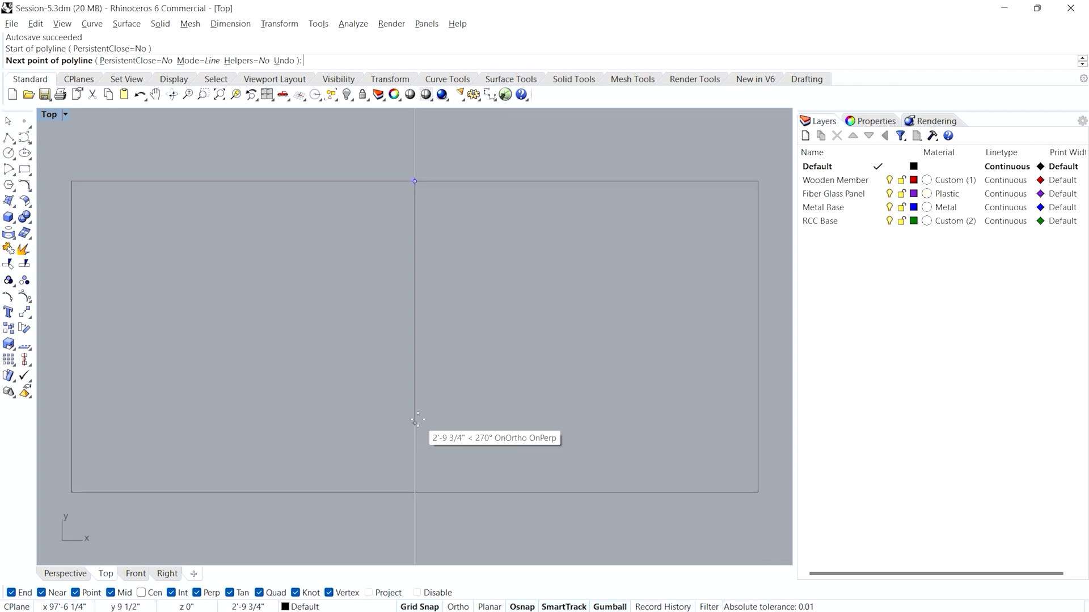
# Finish the vertical centre line from the midpoint of the rectangle's upper edge straight down to its lower edge
pyautogui.click(415, 491)
pyautogui.press('Return')
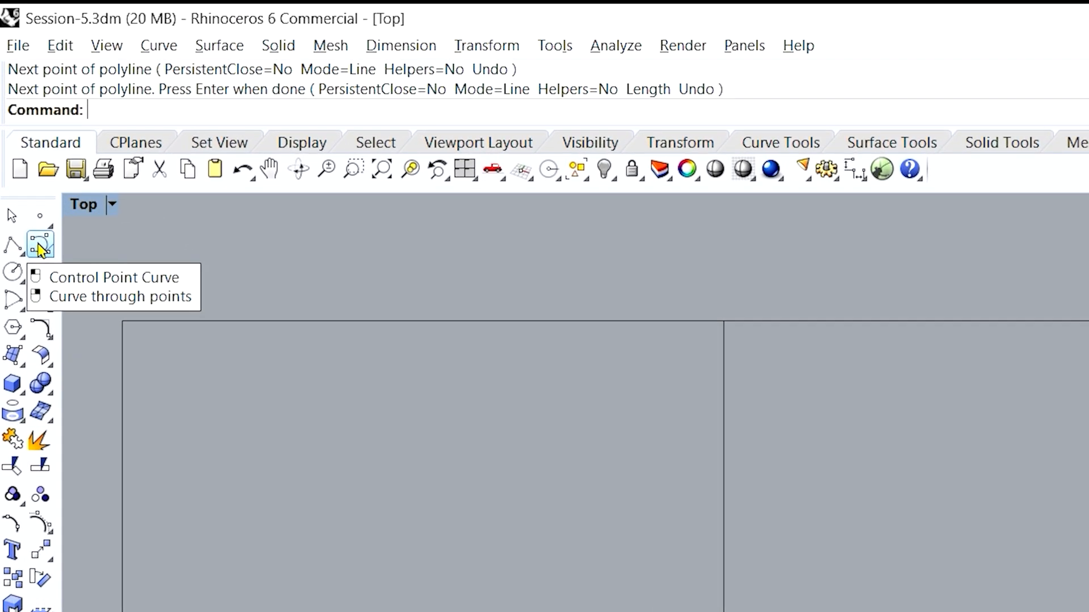
# With Ortho on, start a control point curve at the left edge's midpoint, adding points 4" right, another 11" right, and at the centre line's midpoint
pyautogui.click(40, 248)
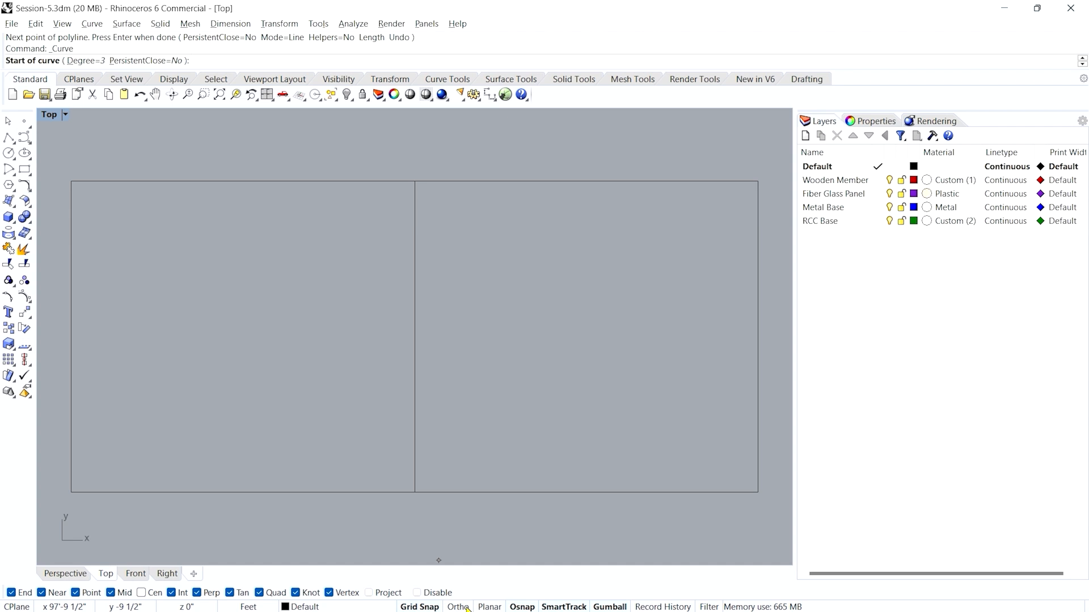
pyautogui.click(464, 607)
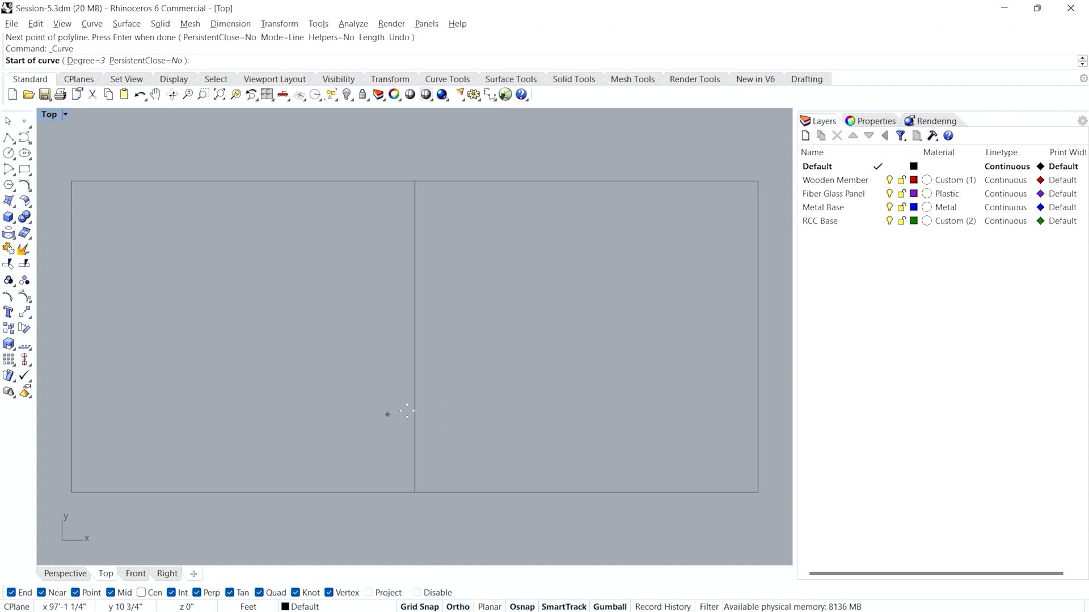
pyautogui.click(76, 336)
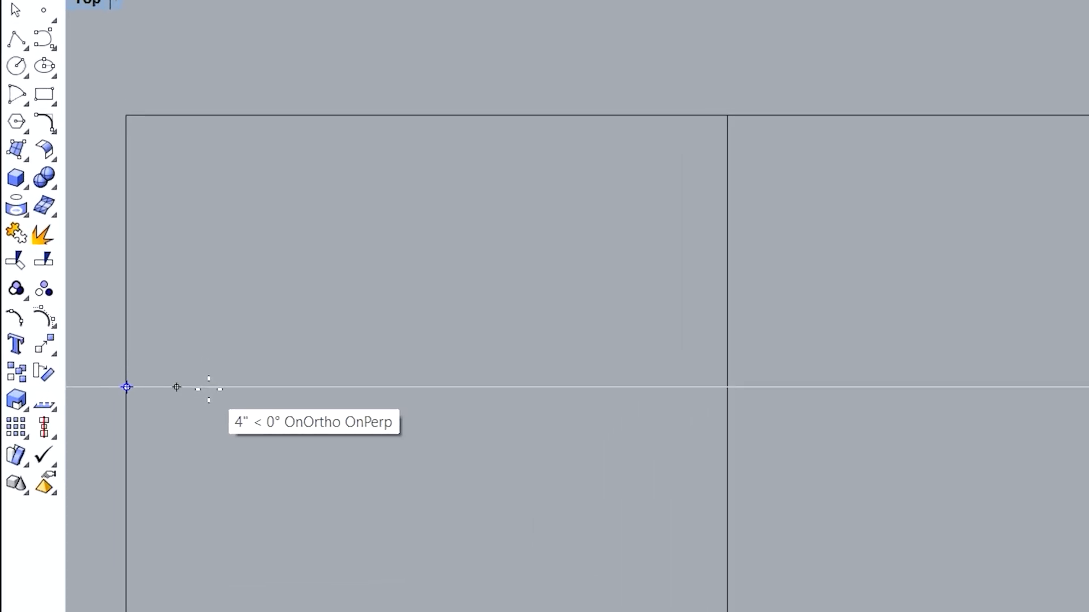
pyautogui.click(209, 389)
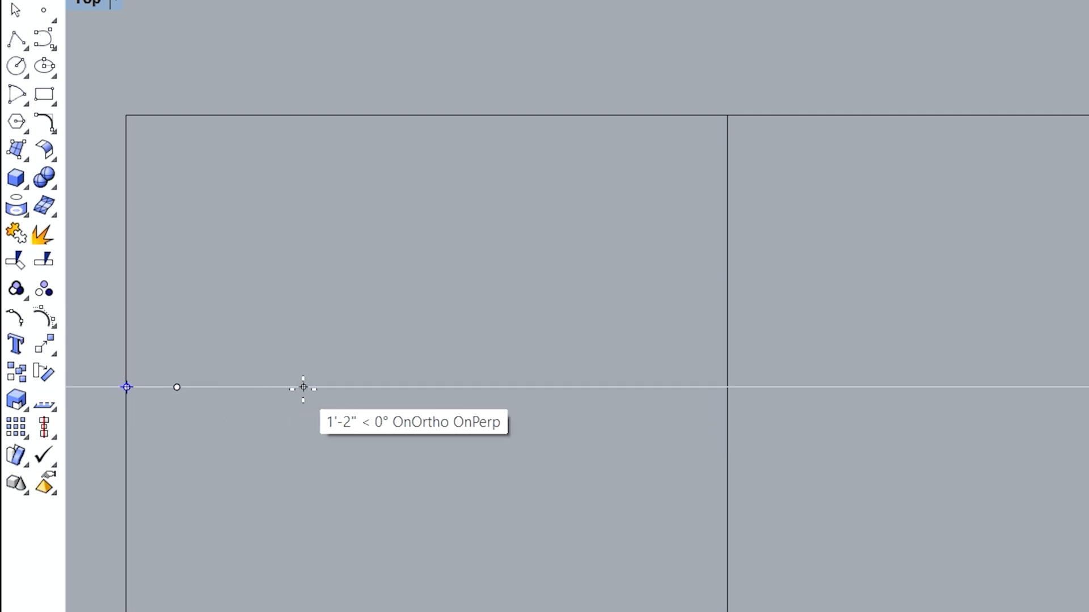
pyautogui.write('11')
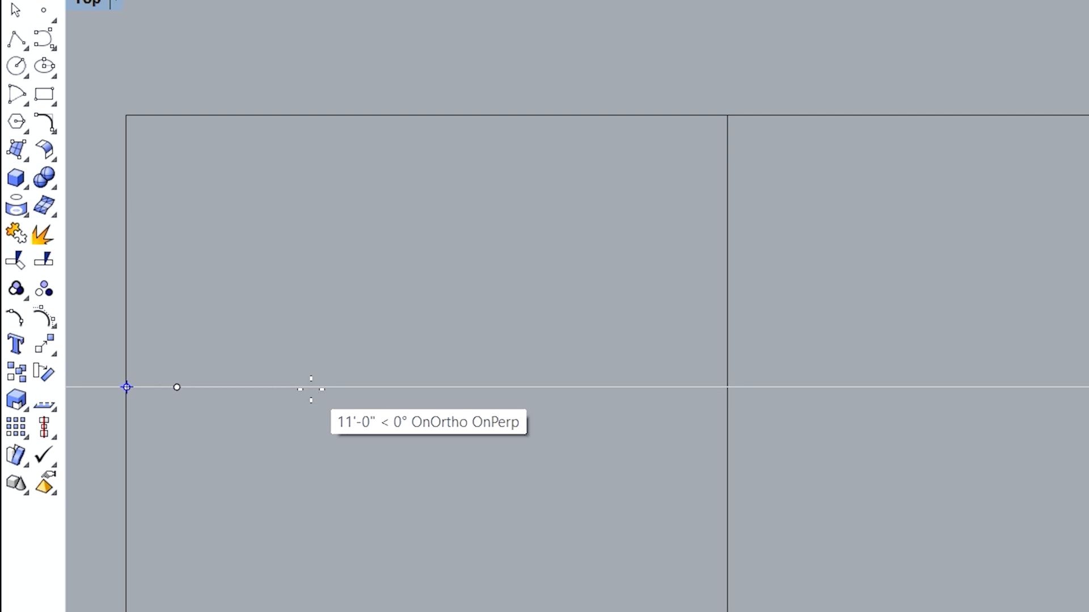
pyautogui.write('"')
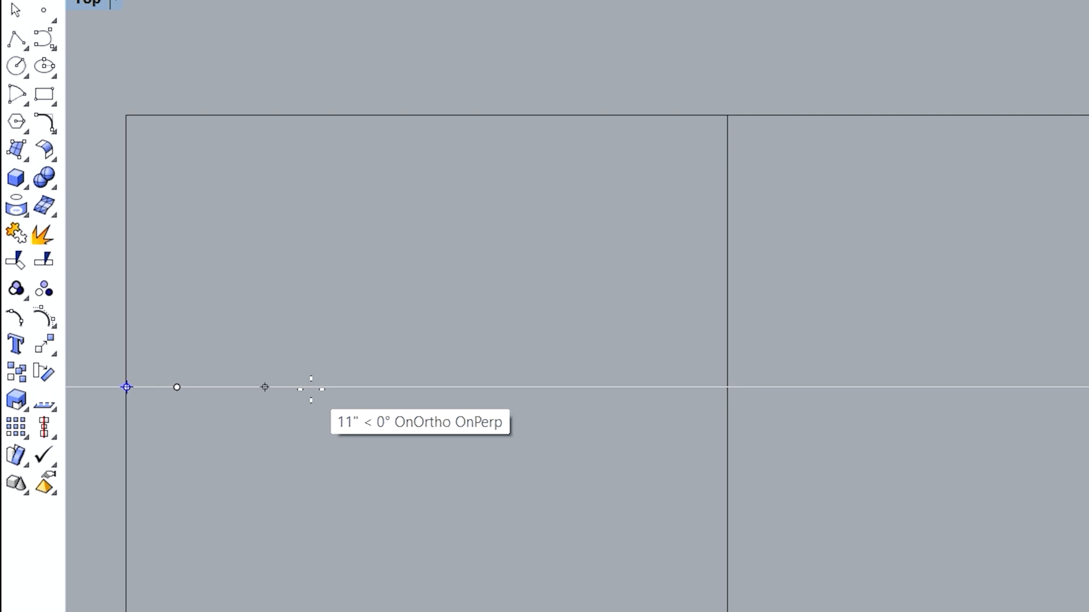
pyautogui.click(176, 387)
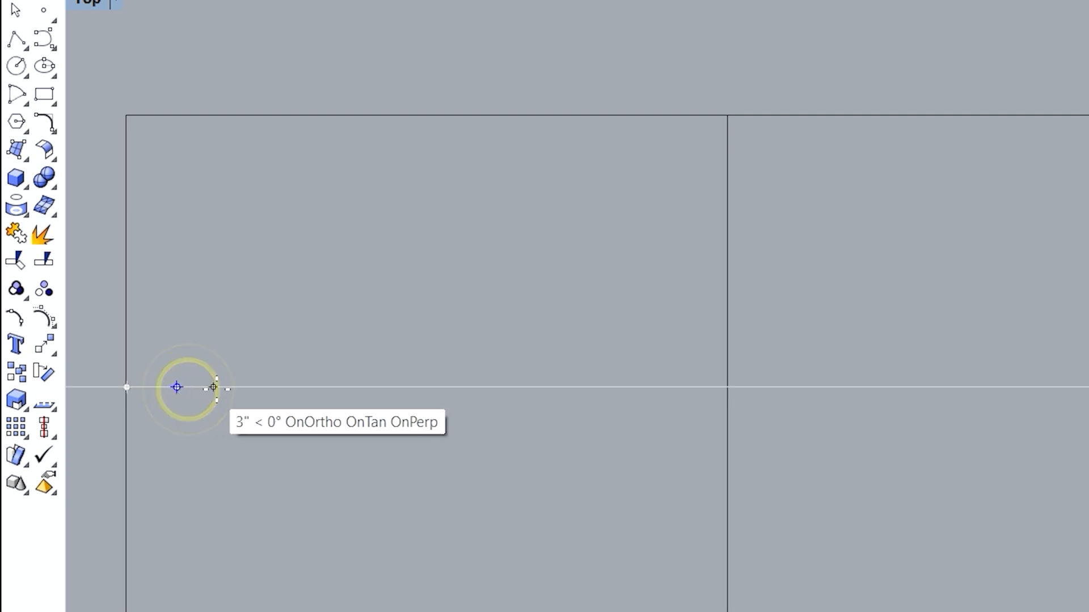
pyautogui.write('11')
pyautogui.click(305, 387)
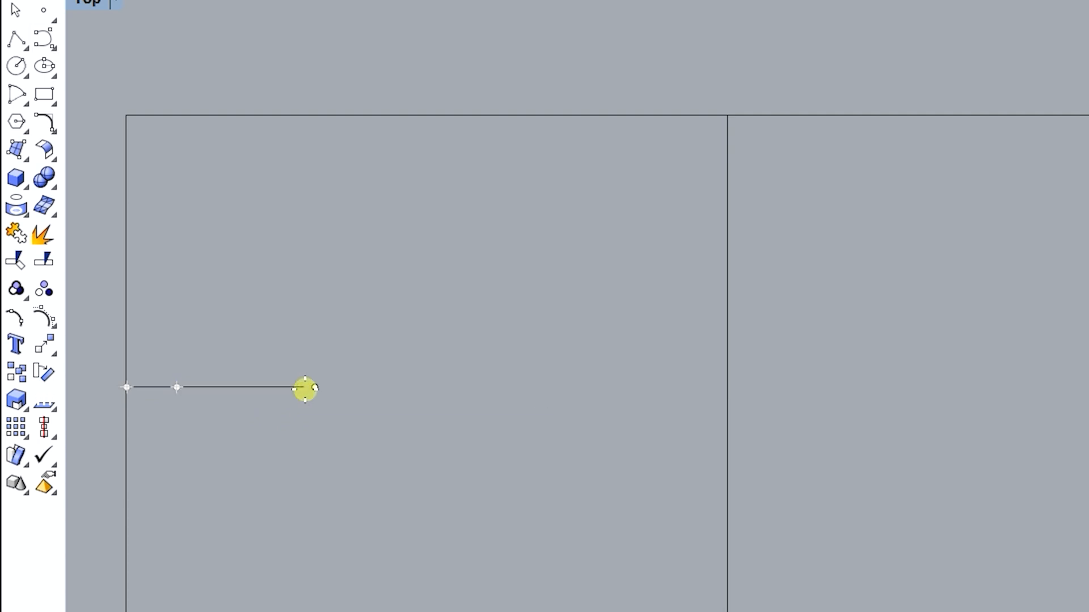
pyautogui.click(314, 388)
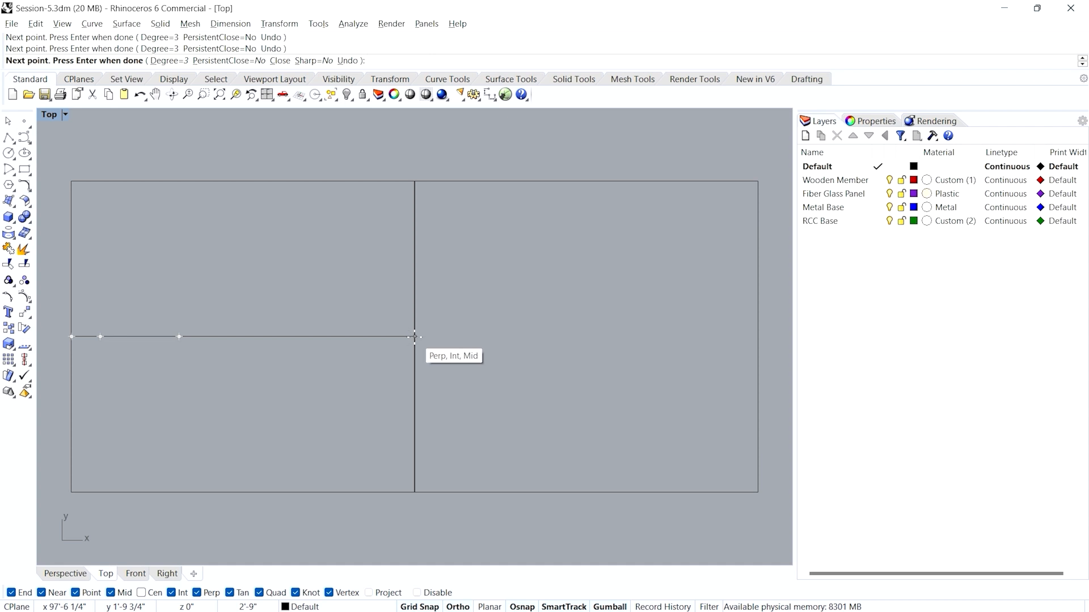
pyautogui.click(415, 337)
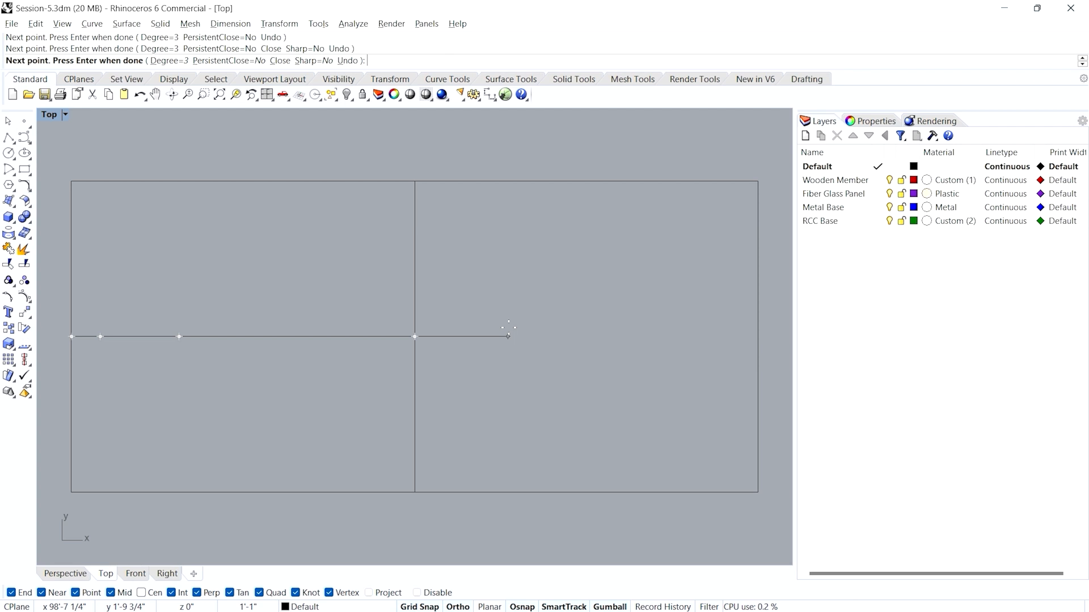
# Continue the curve from the centre line with points 2'9" and another 11" to the right, ending it at the right edge's midpoint
pyautogui.write('2\'9"')
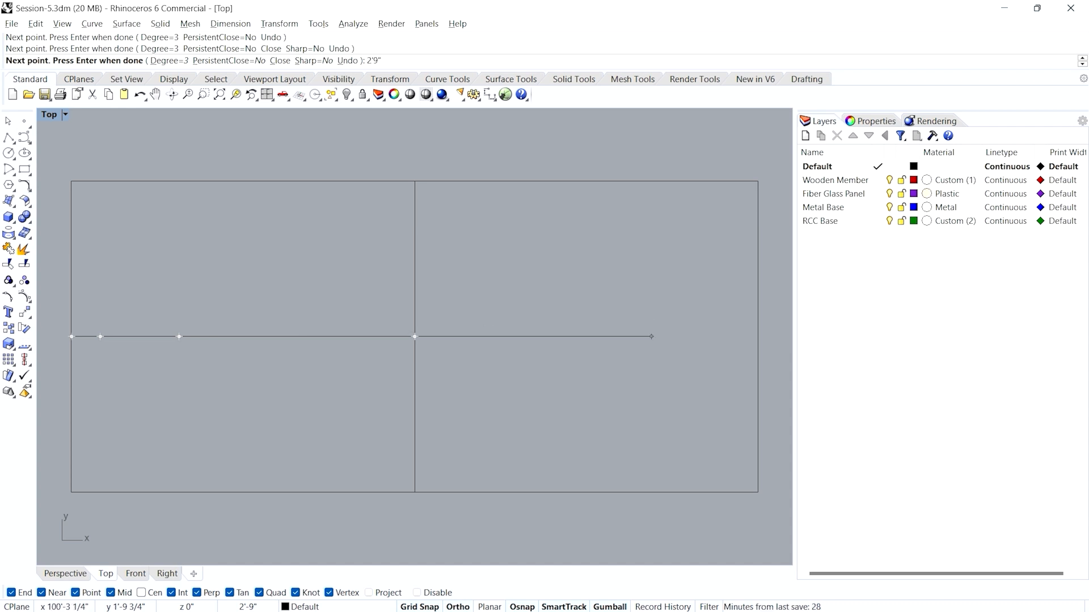
pyautogui.press('Return')
pyautogui.click(652, 337)
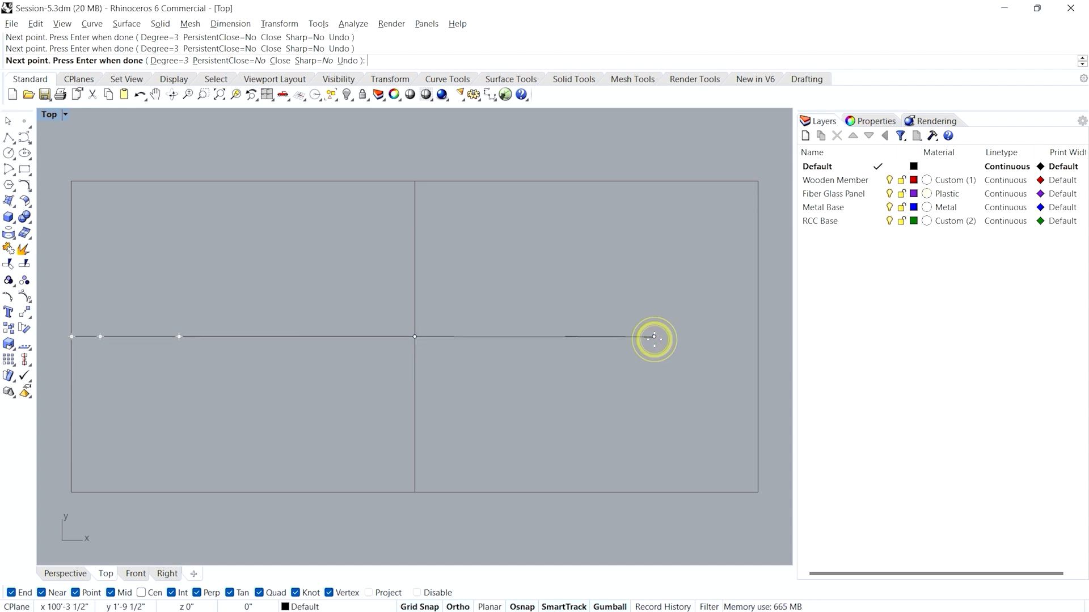
pyautogui.write('11"')
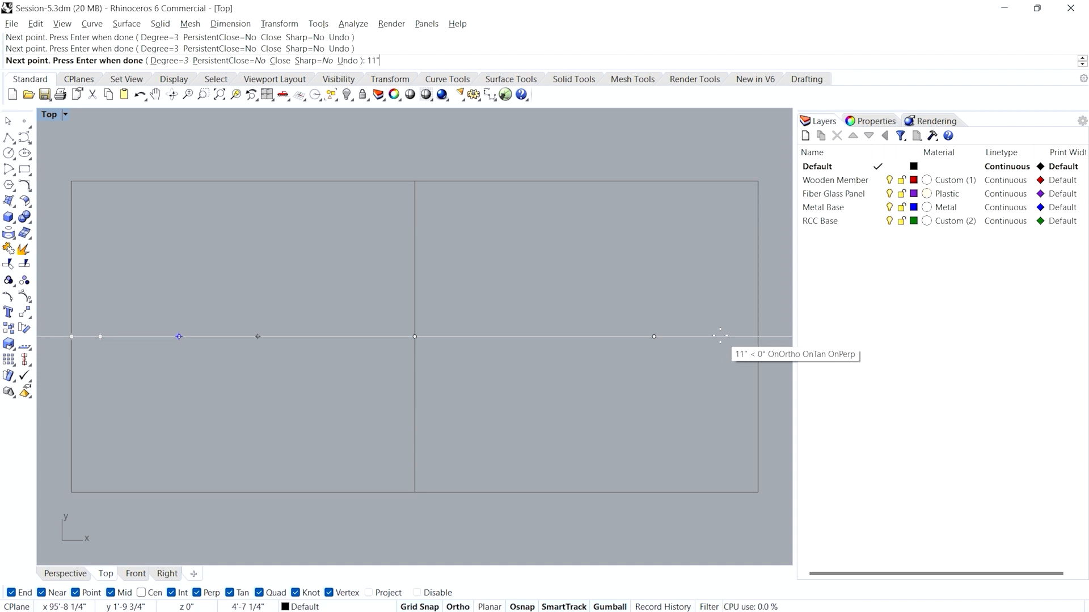
pyautogui.press('BackSpace')
pyautogui.write('"')
pyautogui.press('Return')
pyautogui.click(733, 336)
pyautogui.click(757, 337)
pyautogui.press('Return')
pyautogui.click(312, 336)
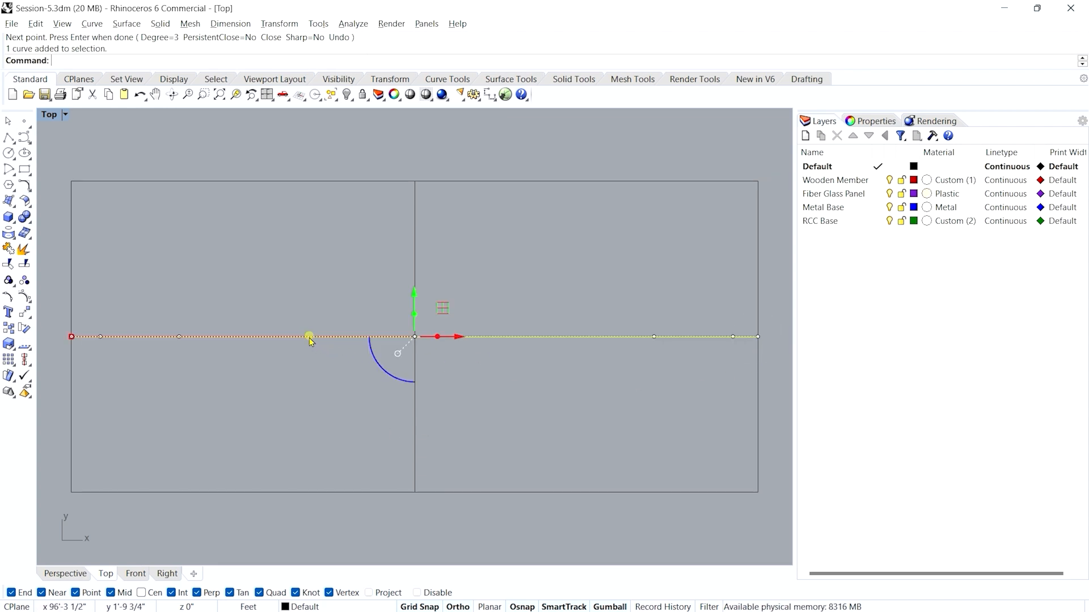
pyautogui.click(306, 250)
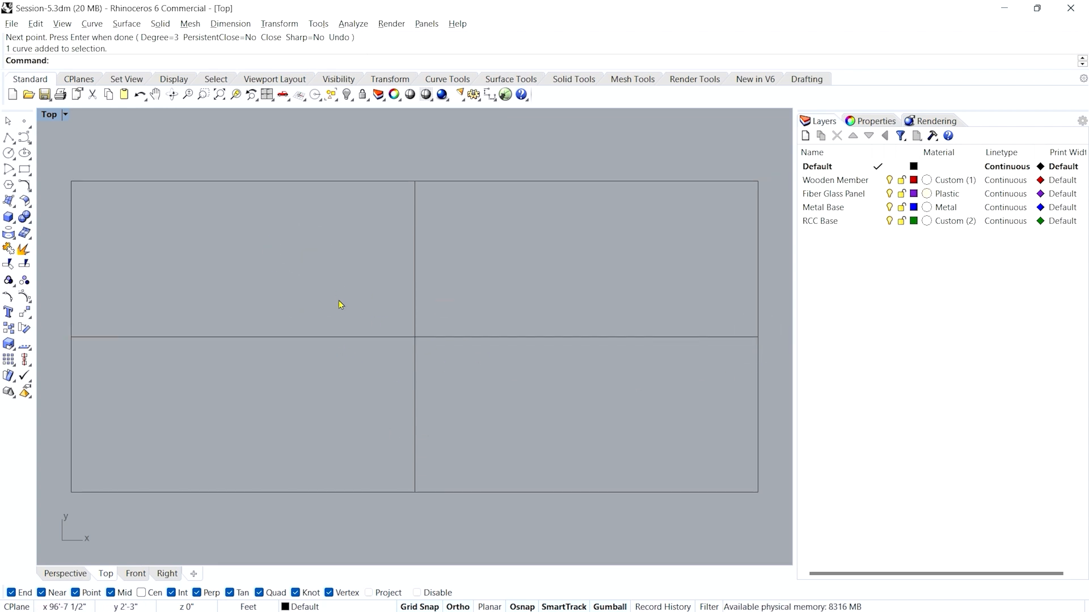
pyautogui.click(295, 337)
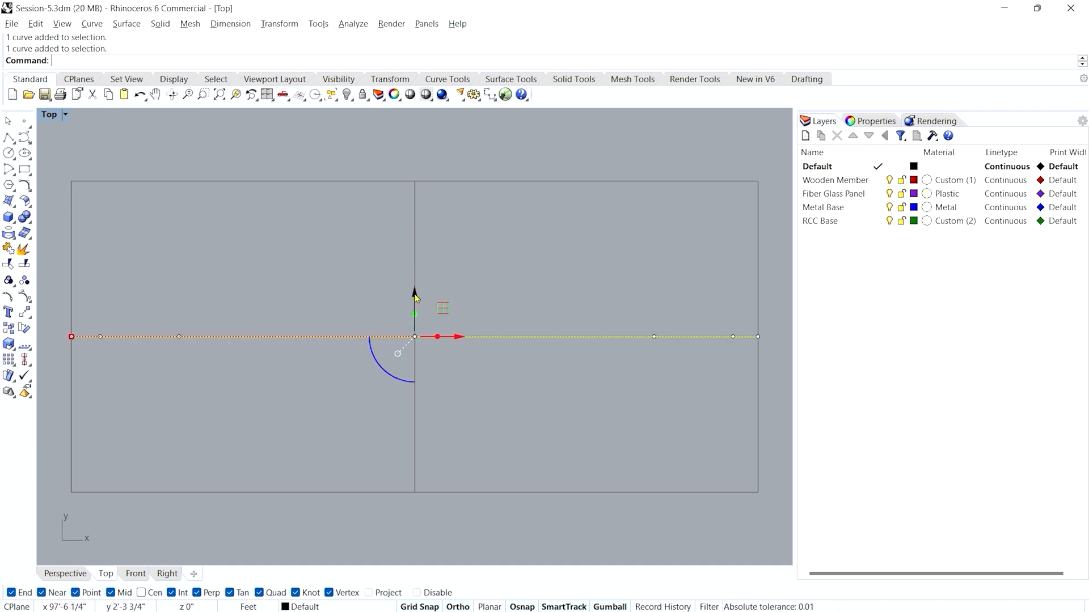
pyautogui.click(376, 309)
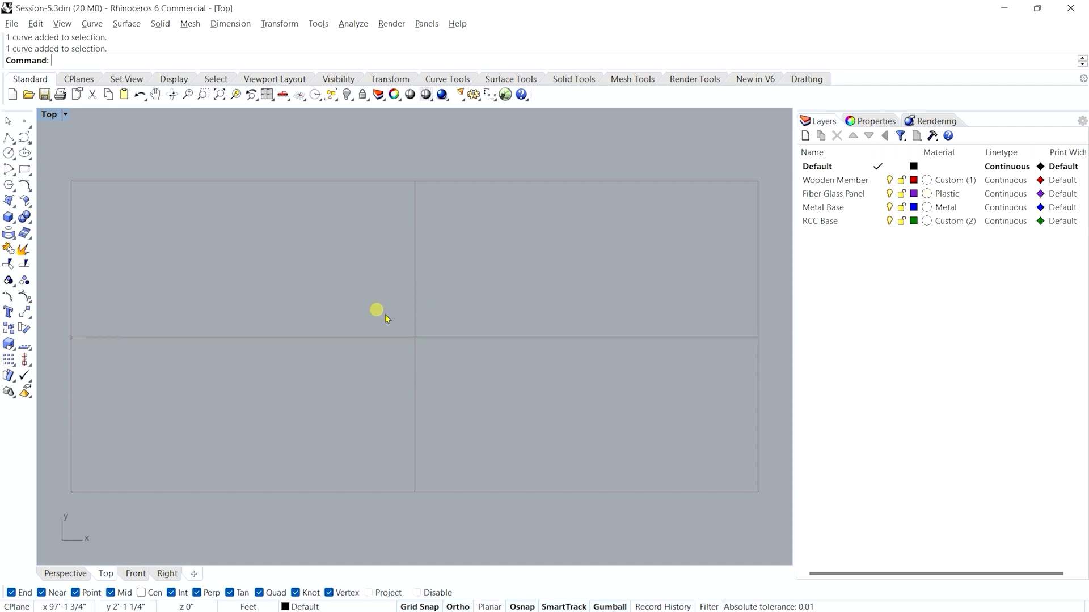
pyautogui.click(360, 337)
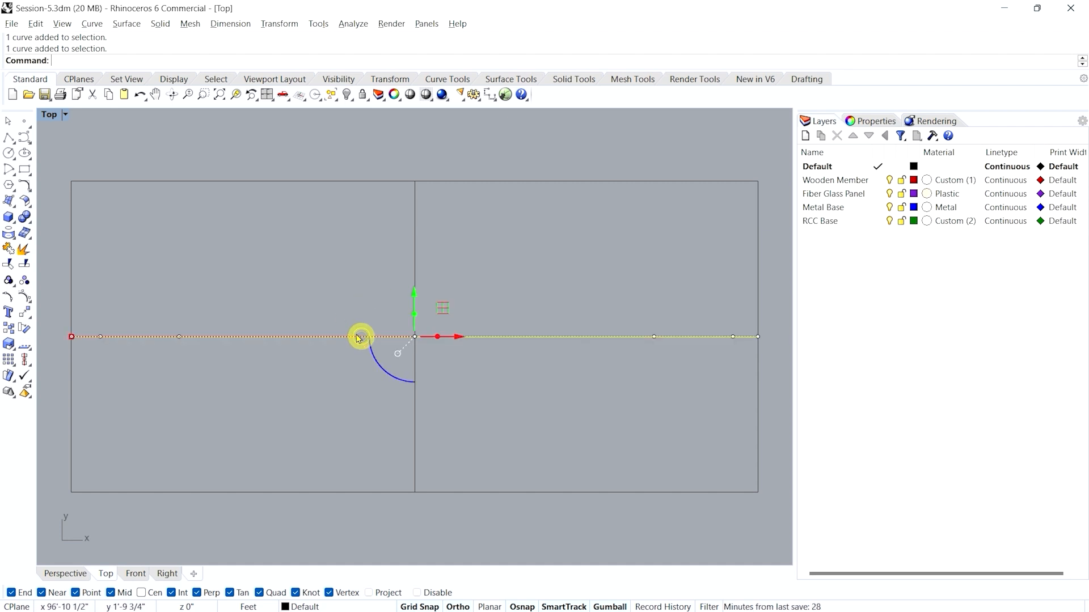
pyautogui.click(344, 303)
pyautogui.click(311, 338)
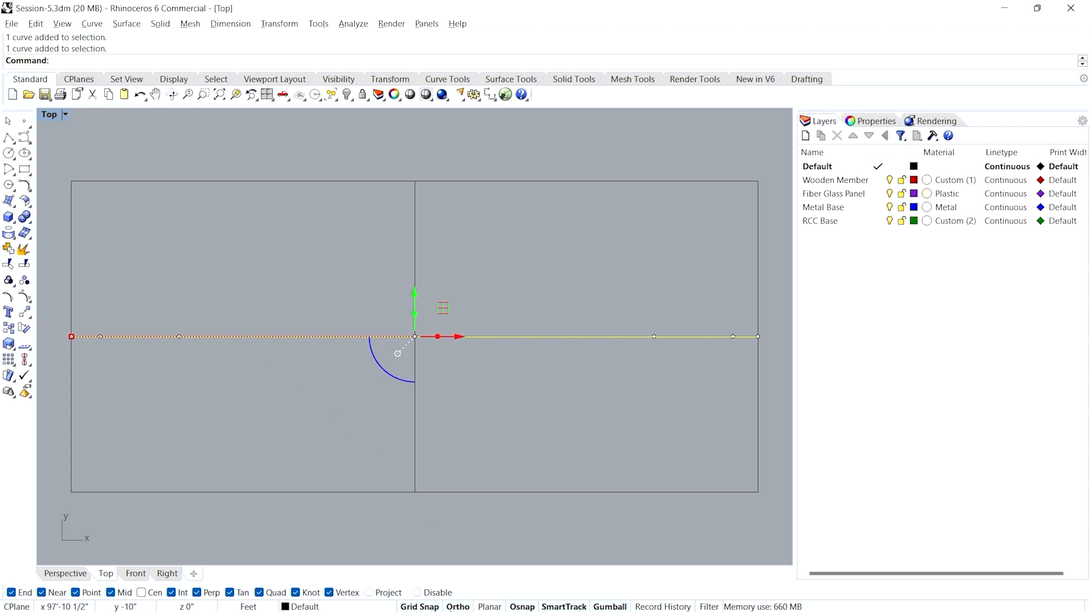
pyautogui.click(357, 296)
# Move the curve's middle control point straight up above the rectangle so the curve's crest sits just below the upper edge
pyautogui.click(369, 337)
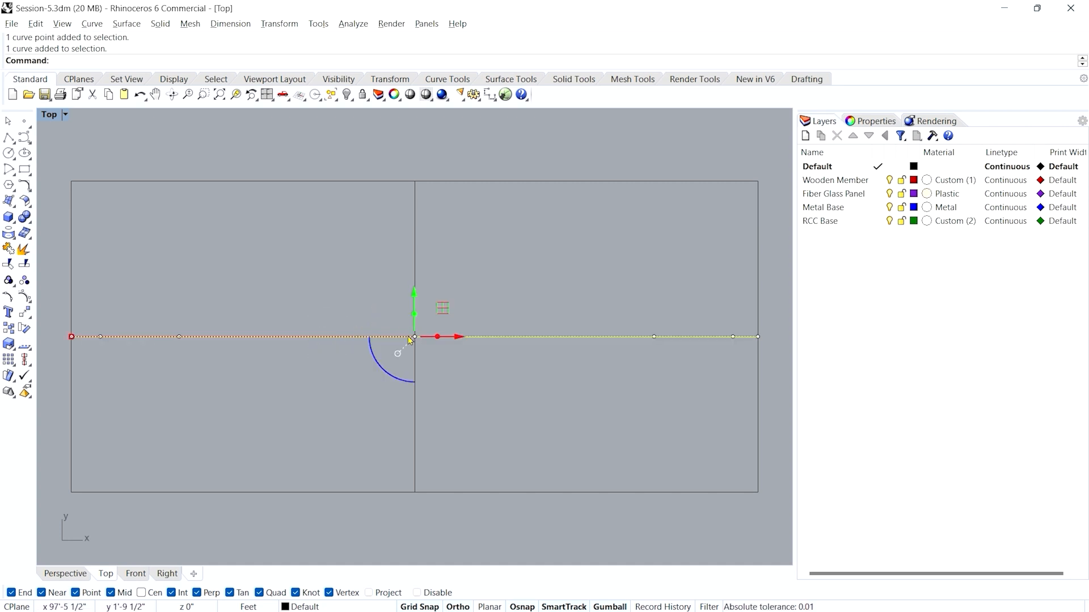
pyautogui.moveTo(377, 307); pyautogui.dragTo(458, 371)
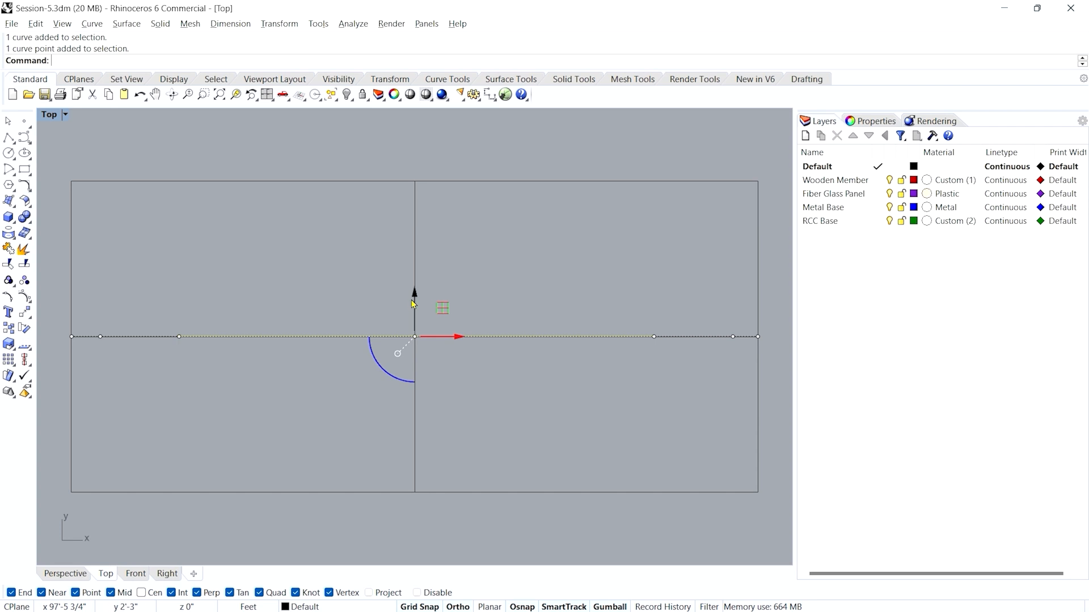
pyautogui.moveTo(414, 299); pyautogui.dragTo(414, 112)
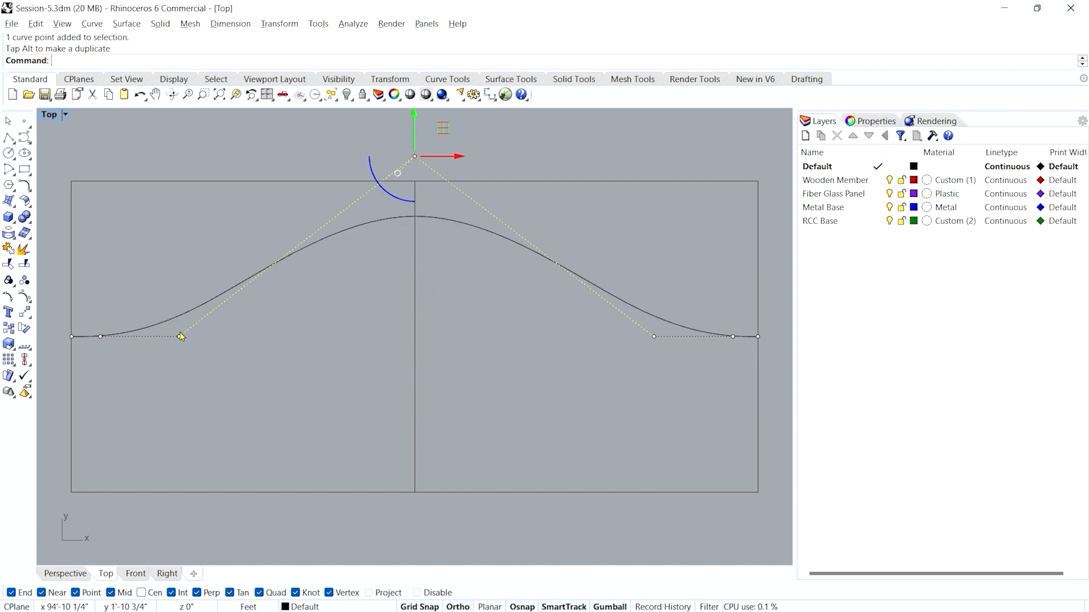
pyautogui.moveTo(451, 338); pyautogui.dragTo(437, 414, button='right')
pyautogui.moveTo(399, 191); pyautogui.dragTo(399, 168)
pyautogui.click(491, 199)
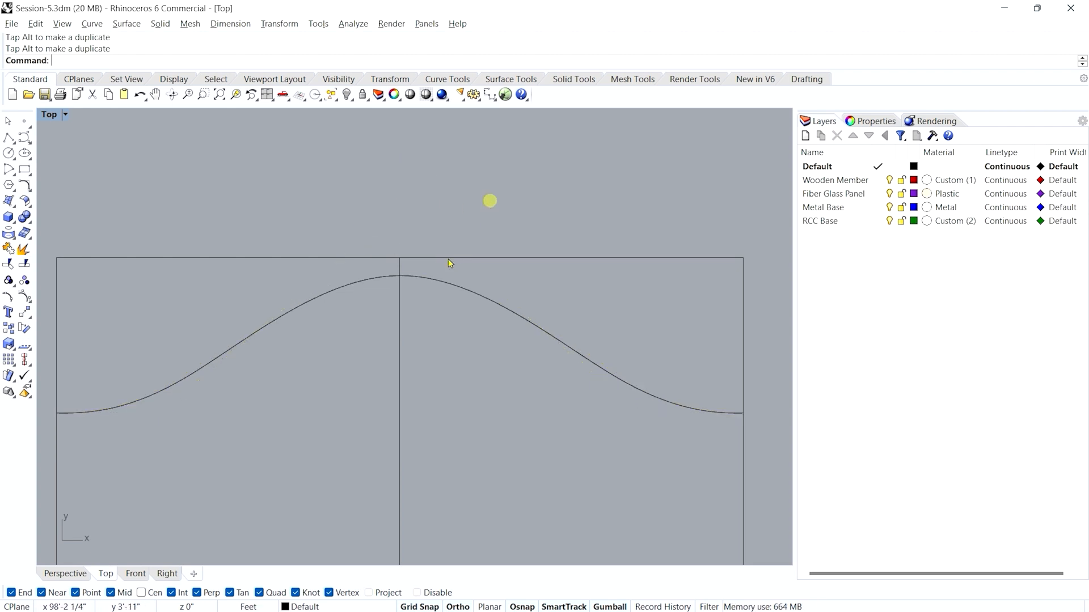
pyautogui.scroll(3, 411, 281)
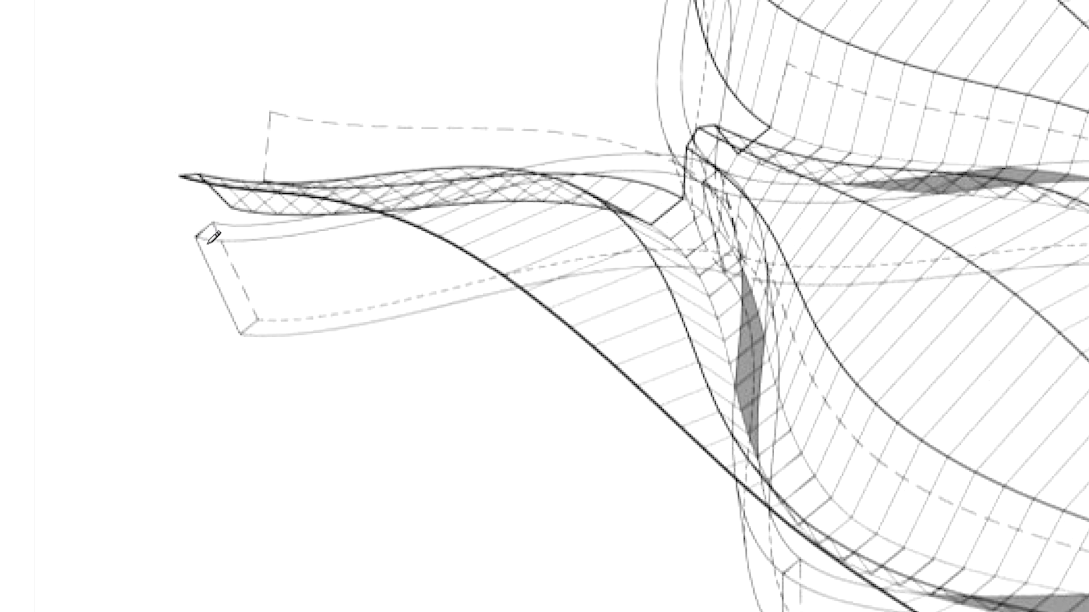
pyautogui.click(170, 256)
pyautogui.moveTo(170, 256)
pyautogui.mouseDown()
pyautogui.moveTo(231, 335)
pyautogui.moveTo(226, 351)
pyautogui.moveTo(146, 270)
pyautogui.mouseUp()
pyautogui.moveTo(165, 333); pyautogui.dragTo(205, 406)
pyautogui.moveTo(220, 408); pyautogui.dragTo(244, 440)
pyautogui.moveTo(217, 381); pyautogui.dragTo(266, 419)
pyautogui.moveTo(264, 369); pyautogui.dragTo(271, 386)
pyautogui.moveTo(273, 371); pyautogui.dragTo(277, 387)
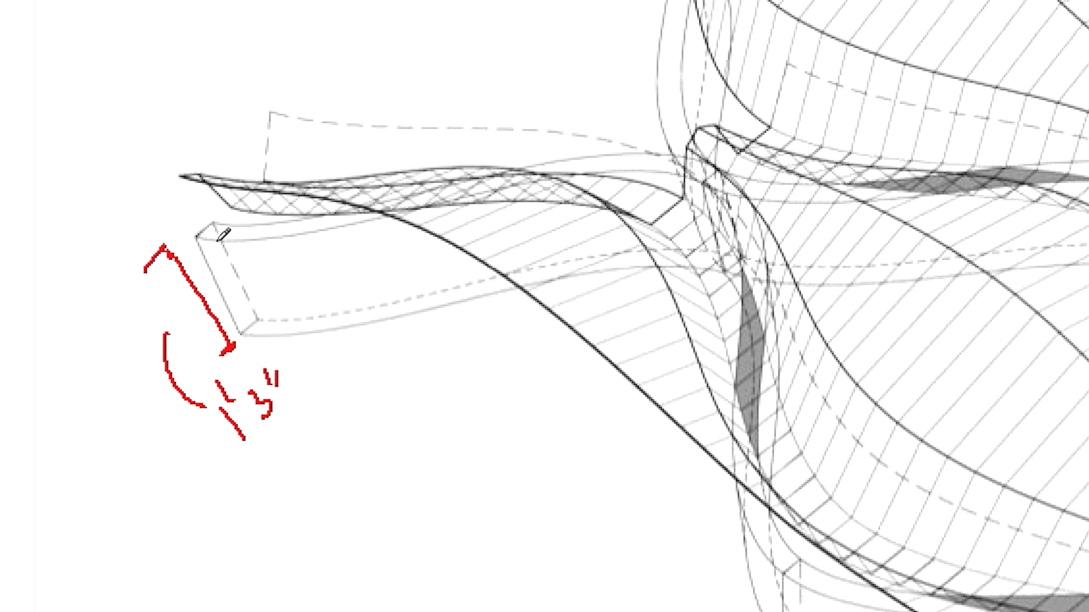
pyautogui.moveTo(220, 241); pyautogui.dragTo(243, 226)
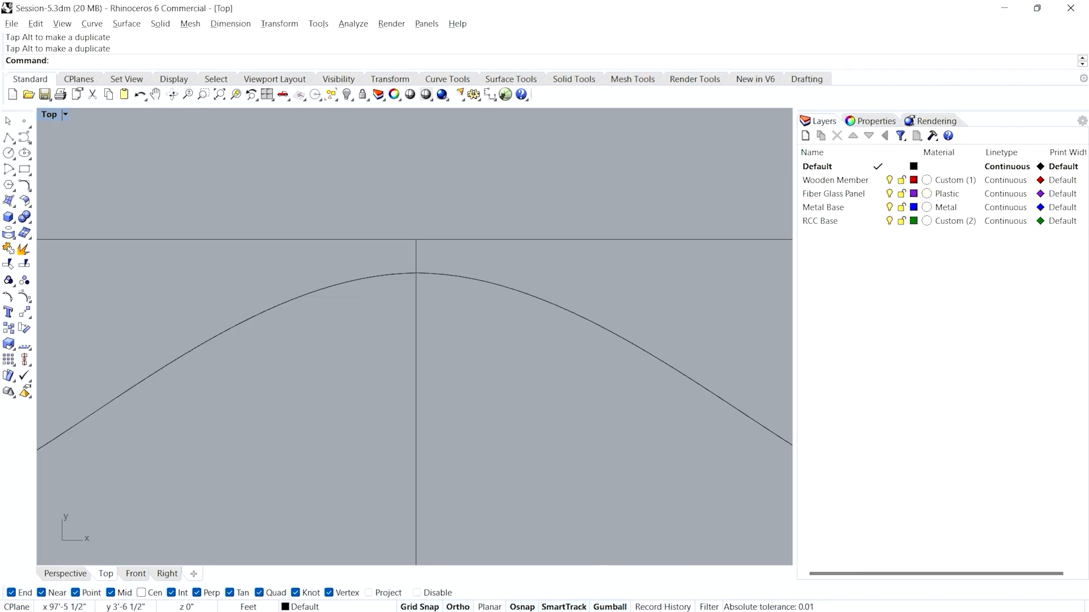
# Mirror a copy of the curve downward about the horizontal axis through its left endpoint
pyautogui.scroll(-14, 395, 234)
pyautogui.scroll(2, 265, 297)
pyautogui.click(279, 299)
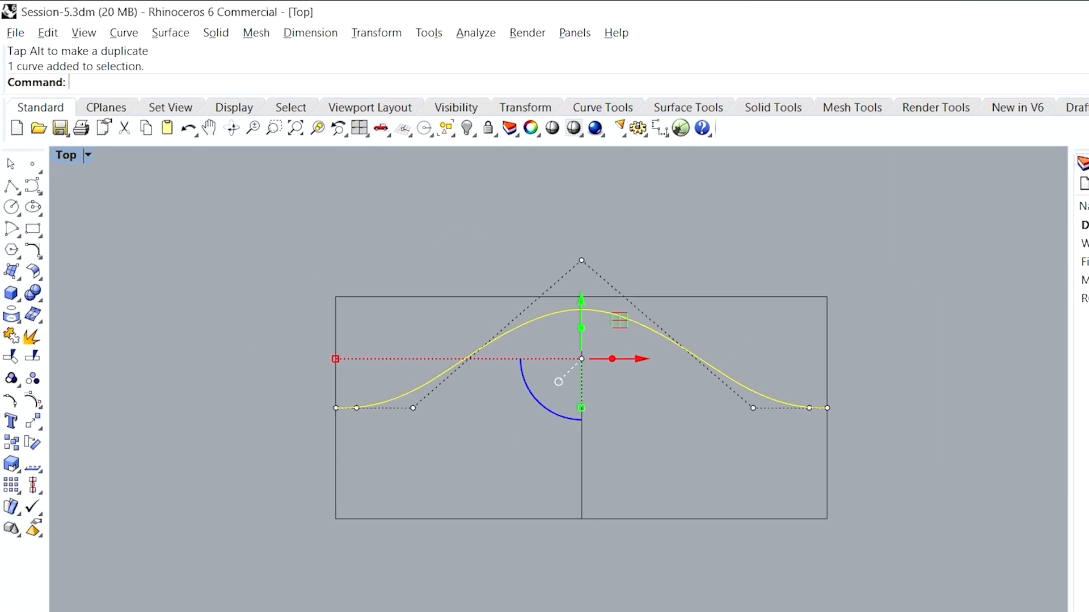
pyautogui.write('Mirror')
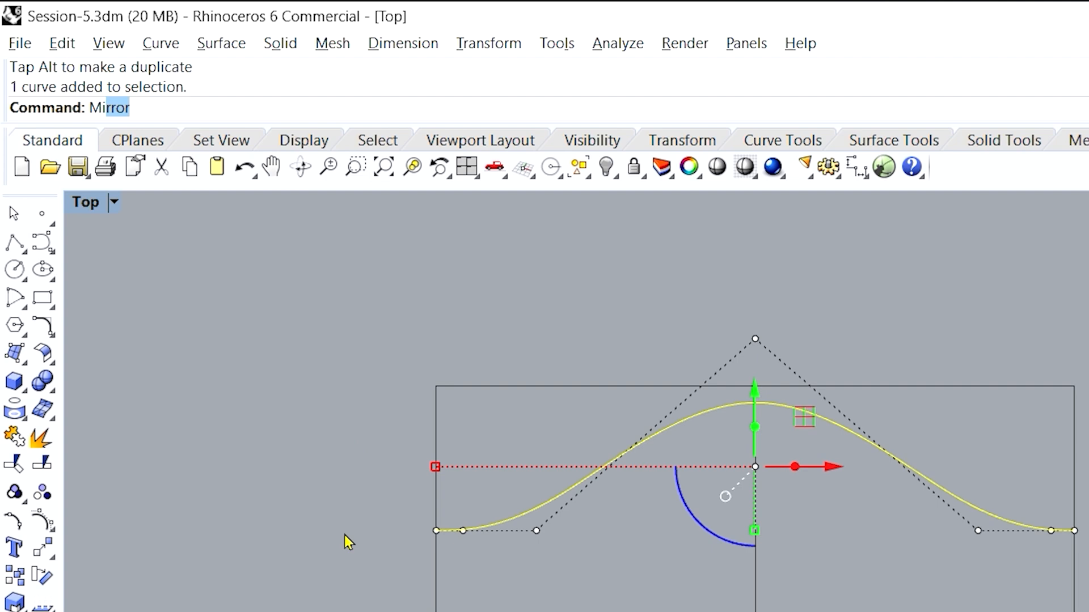
pyautogui.press('Return')
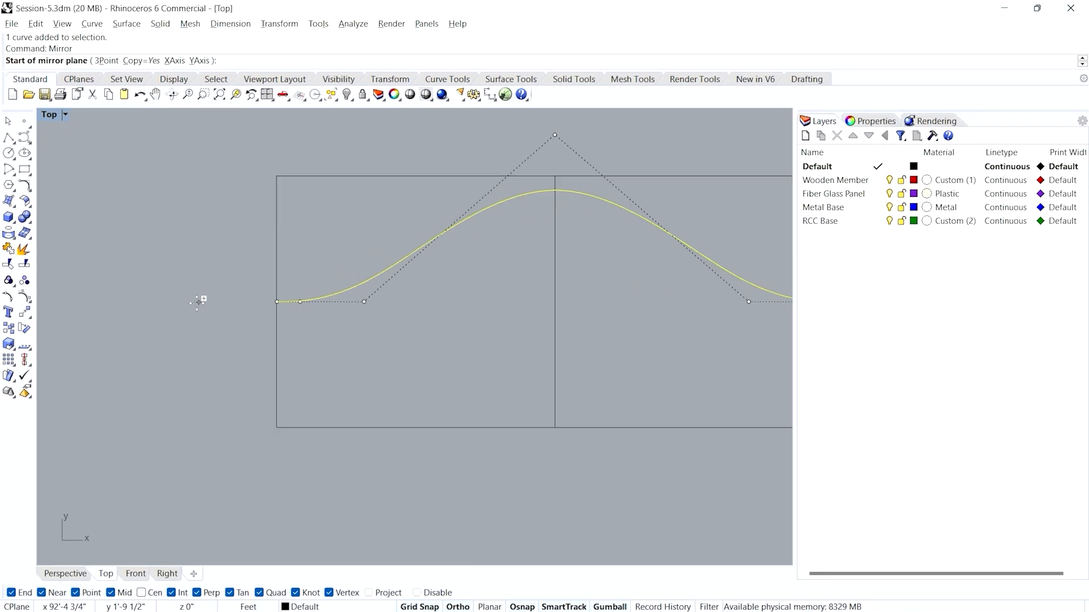
pyautogui.click(277, 301)
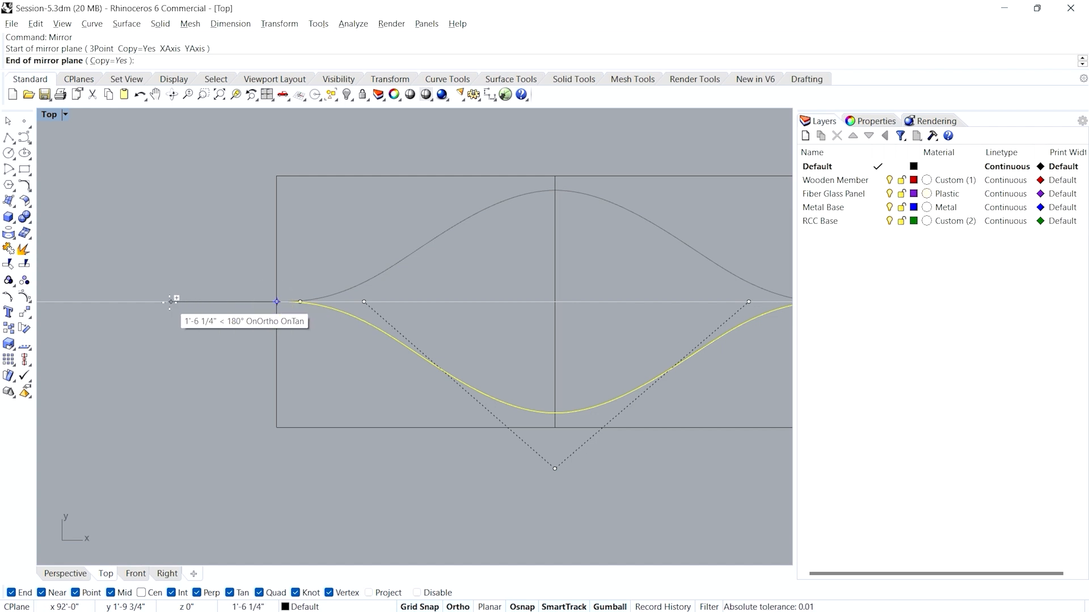
pyautogui.click(170, 301)
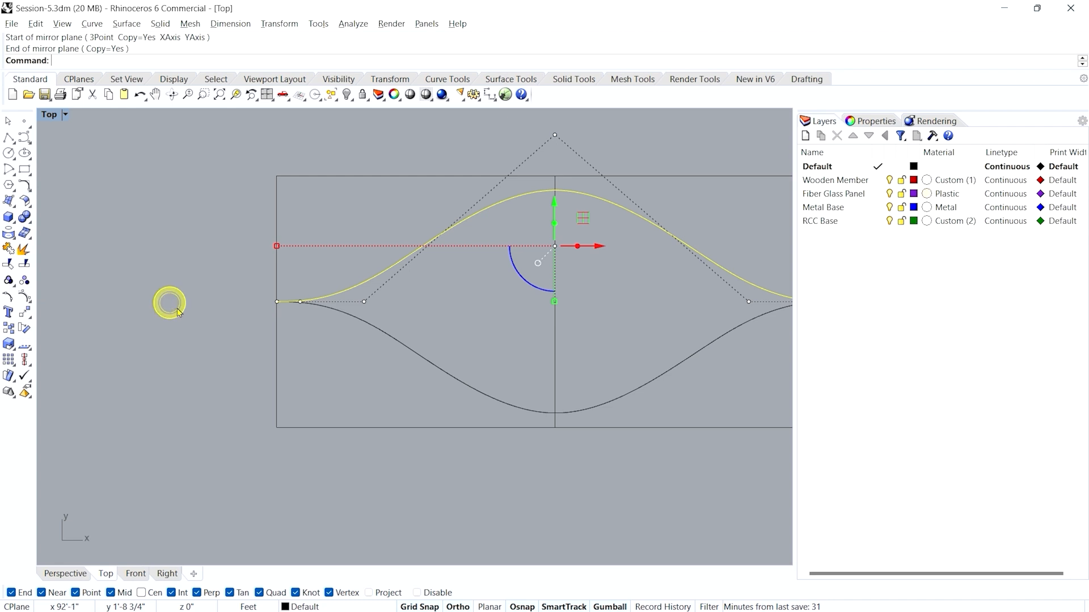
pyautogui.click(202, 306)
pyautogui.scroll(-3, 204, 309)
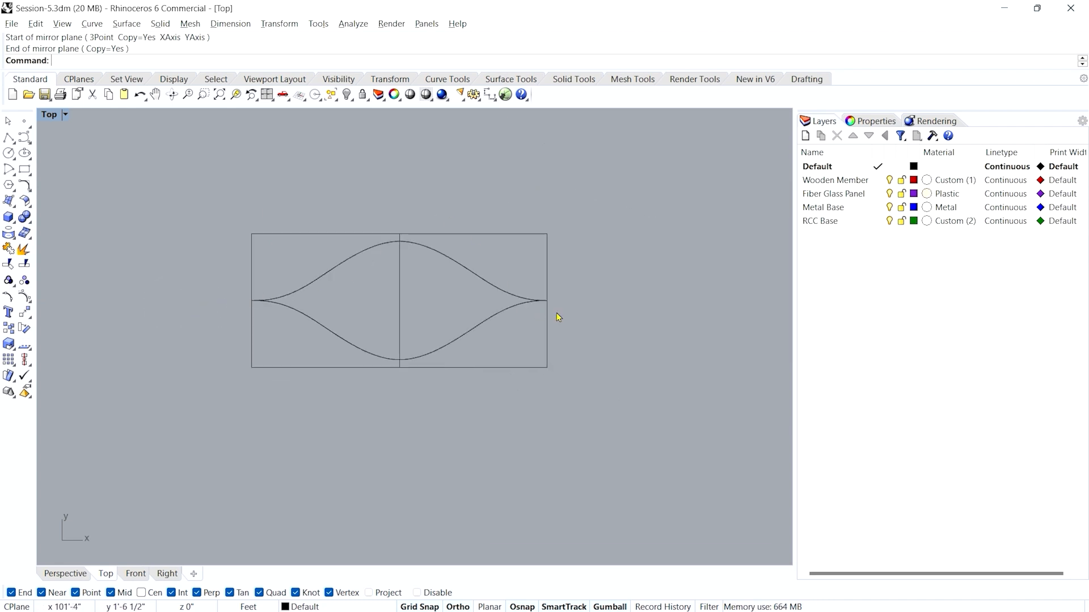
pyautogui.scroll(3, 344, 275)
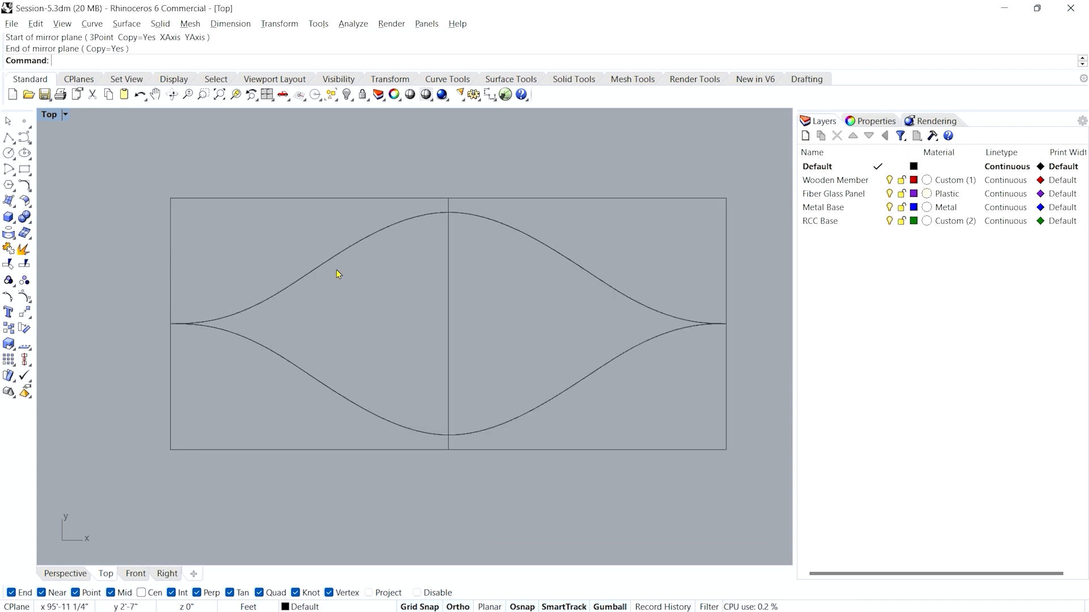
pyautogui.click(326, 264)
pyautogui.click(268, 234)
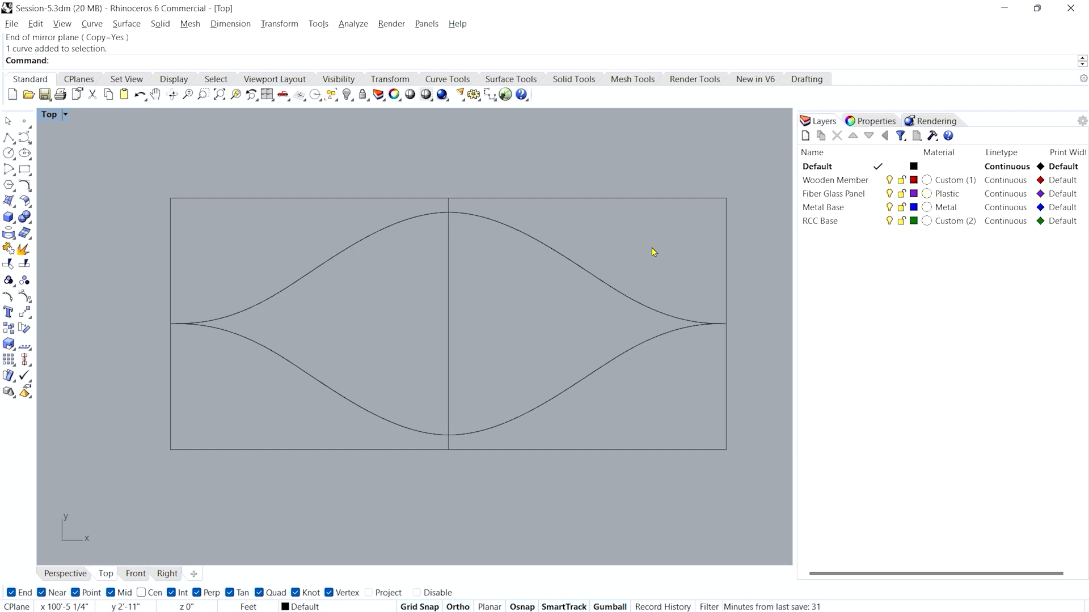
# Switch to Paint and trace the wave-shaped member's edges in red on the roof axonometric drawing
pyautogui.moveTo(409, 233); pyautogui.dragTo(544, 415)
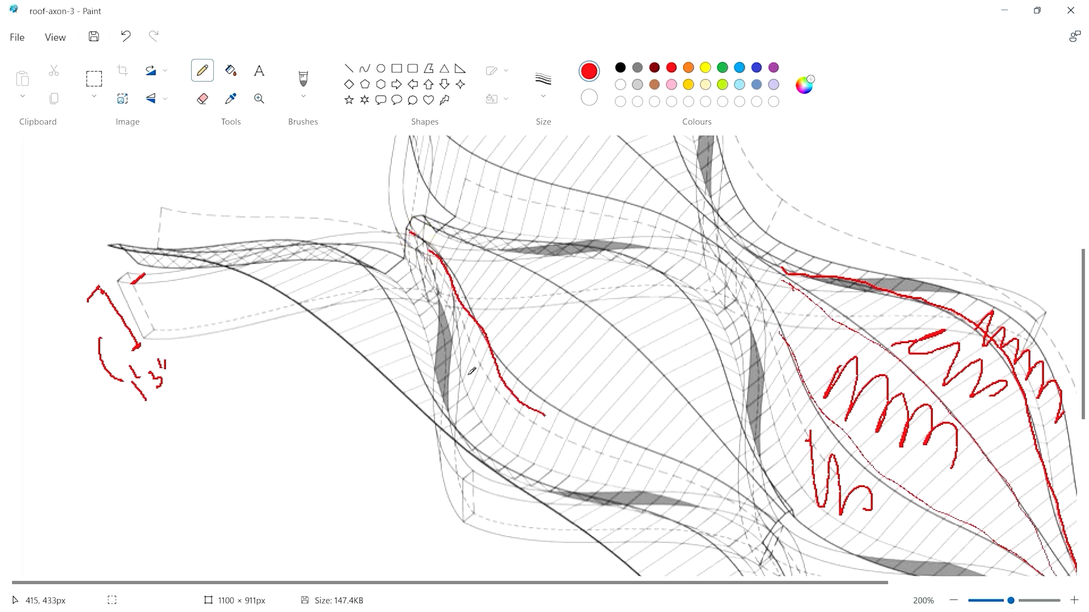
pyautogui.moveTo(157, 305)
pyautogui.mouseDown()
pyautogui.moveTo(313, 279)
pyautogui.moveTo(425, 414)
pyautogui.moveTo(534, 519)
pyautogui.moveTo(613, 520)
pyautogui.mouseUp()
pyautogui.click(376, 235)
pyautogui.moveTo(182, 254)
pyautogui.mouseDown()
pyautogui.moveTo(505, 239)
pyautogui.moveTo(708, 264)
pyautogui.moveTo(765, 445)
pyautogui.mouseUp()
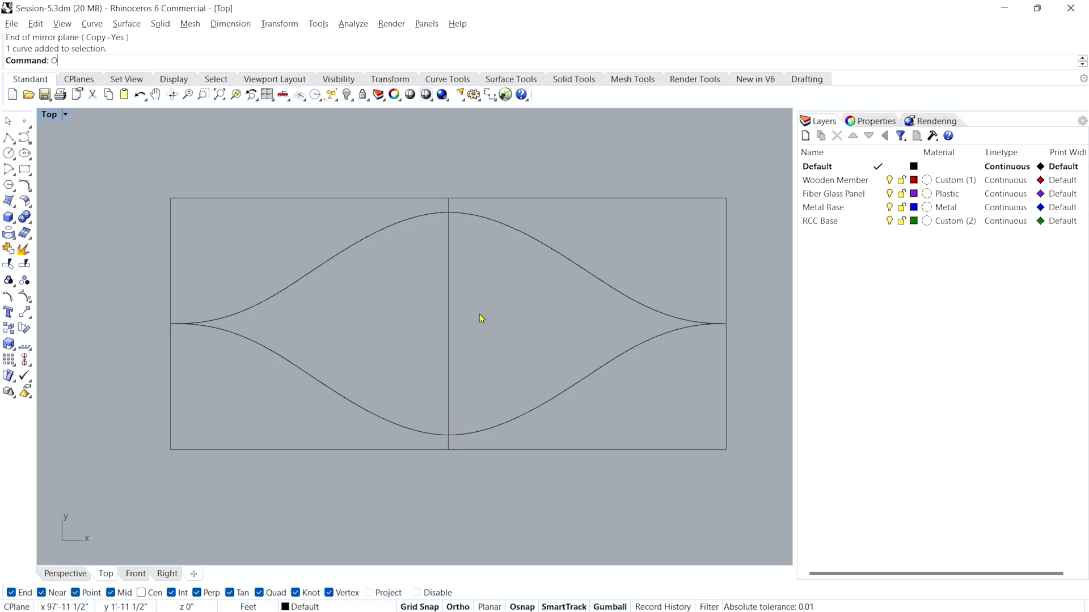
# Enter the Offset command for the upper wave curve without running it
pyautogui.write('ff')
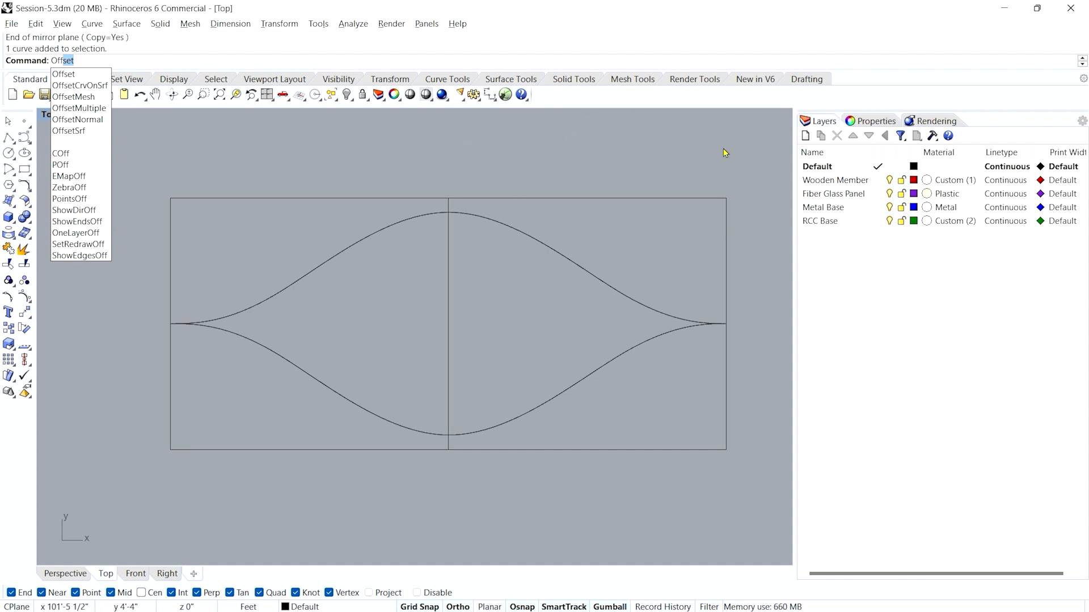
pyautogui.click(9, 217)
pyautogui.click(63, 213)
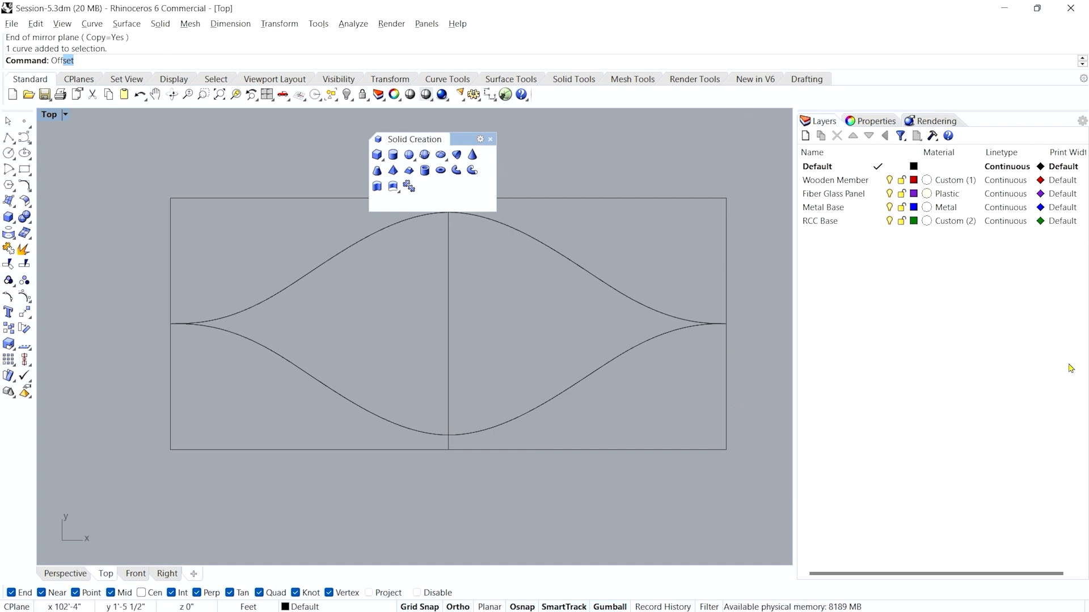
pyautogui.moveTo(465, 140); pyautogui.dragTo(755, 117)
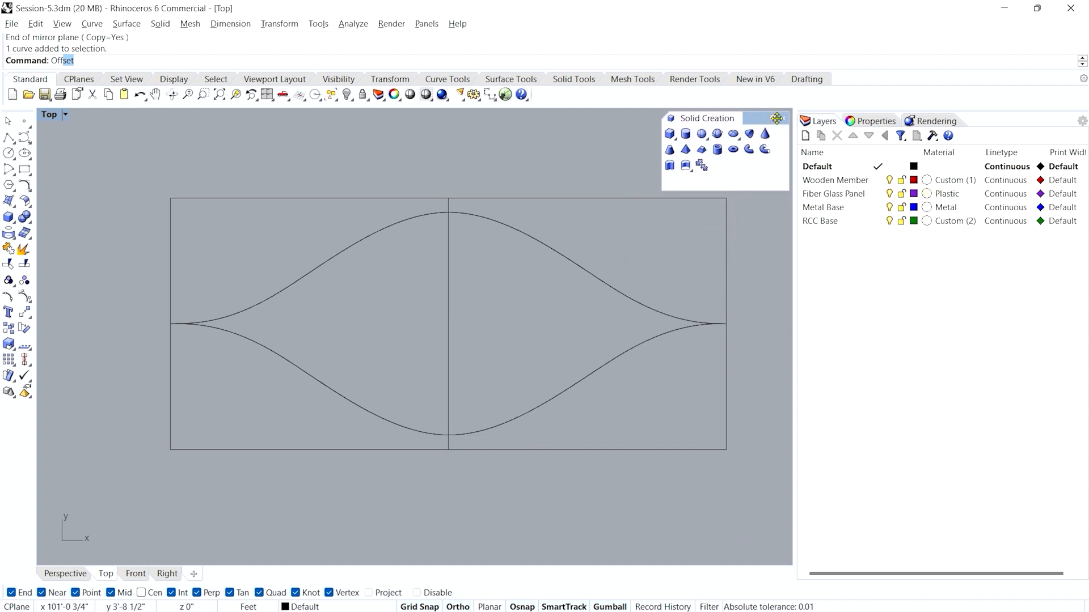
pyautogui.click(782, 118)
# Offset the upper wave curve outward with the ThroughPoint option, passing through the midpoint of the rectangle's upper edge
pyautogui.moveTo(529, 333); pyautogui.dragTo(485, 329, button='right')
pyautogui.press('Return')
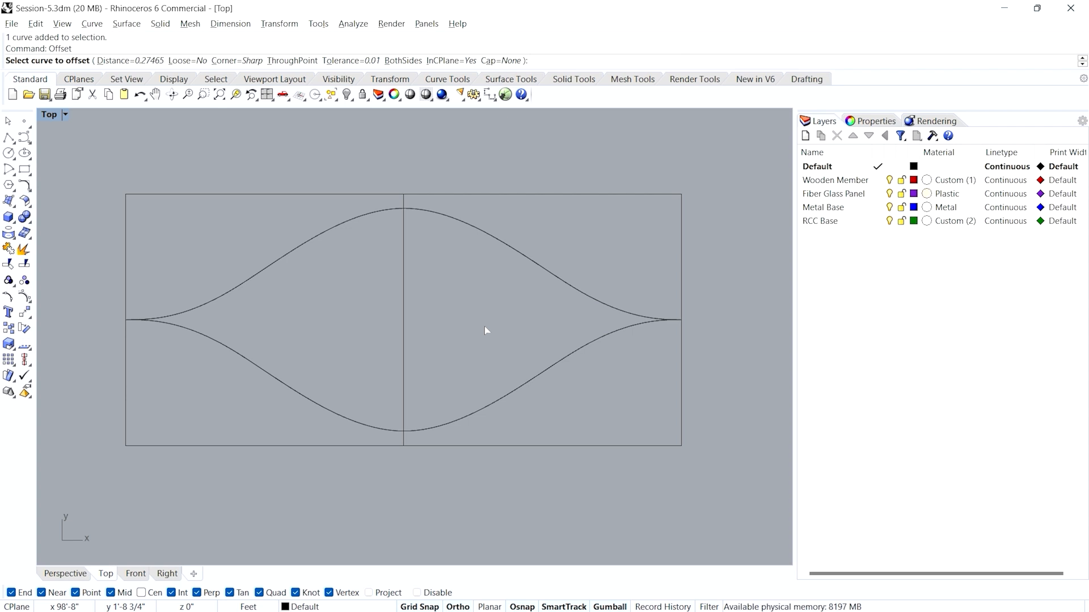
pyautogui.click(299, 247)
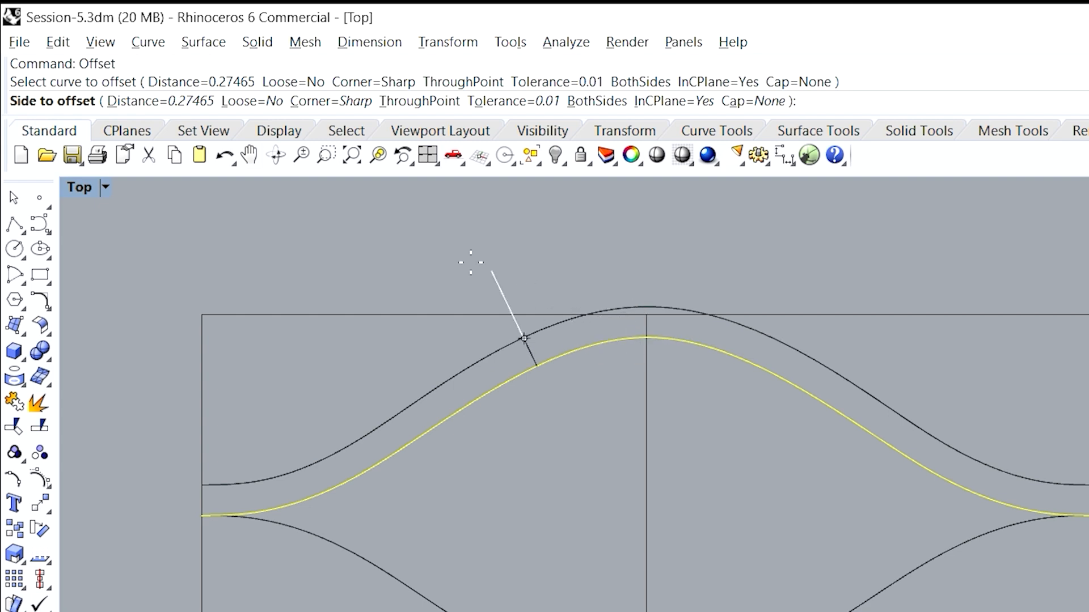
pyautogui.click(431, 103)
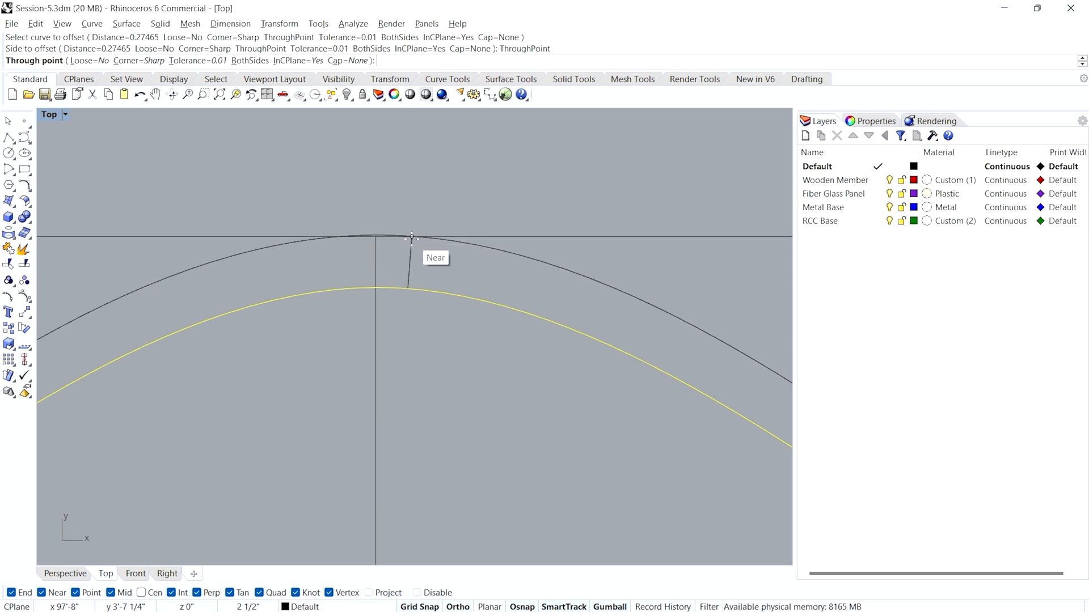
pyautogui.click(376, 236)
pyautogui.scroll(-5, 369, 227)
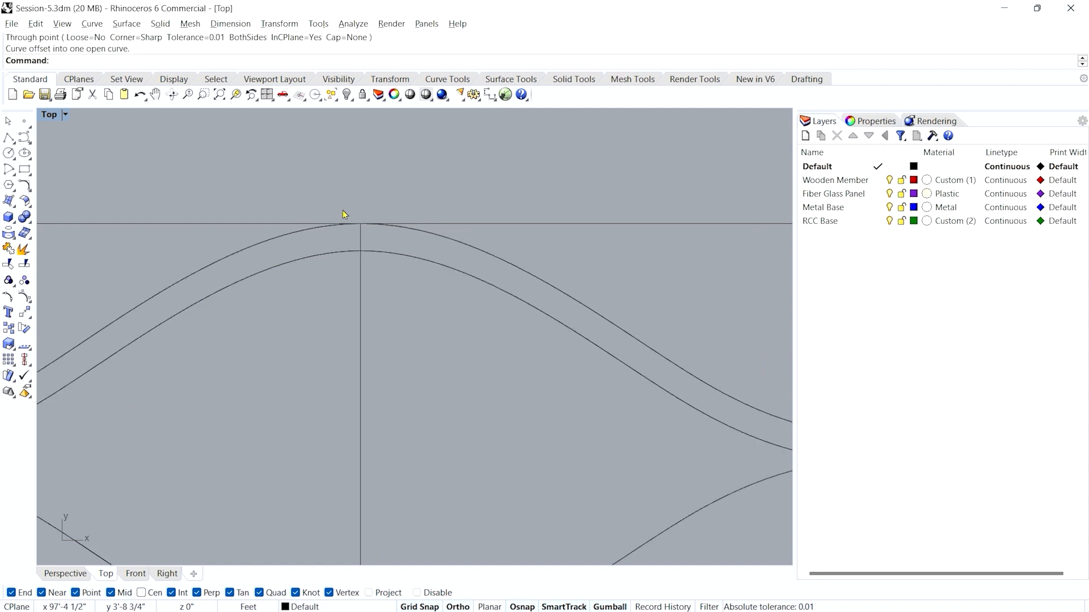
# Mirror a copy of the upper offset curve downward about the horizontal axis through the midpoint of the rectangle's left edge
pyautogui.click(298, 240)
pyautogui.press('Escape')
pyautogui.moveTo(271, 322); pyautogui.dragTo(343, 290, button='right')
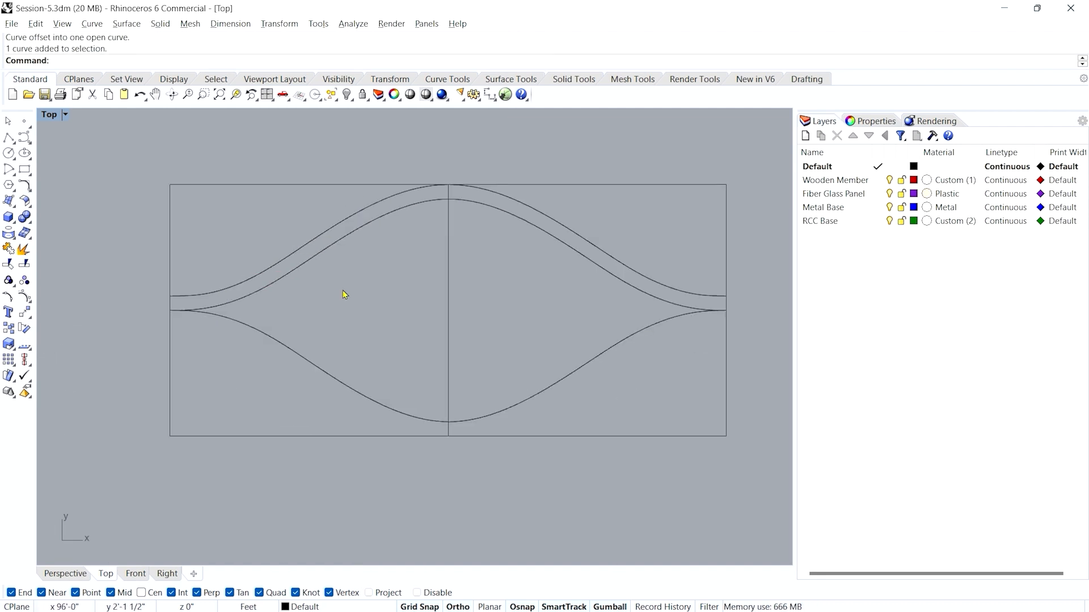
pyautogui.press('Return')
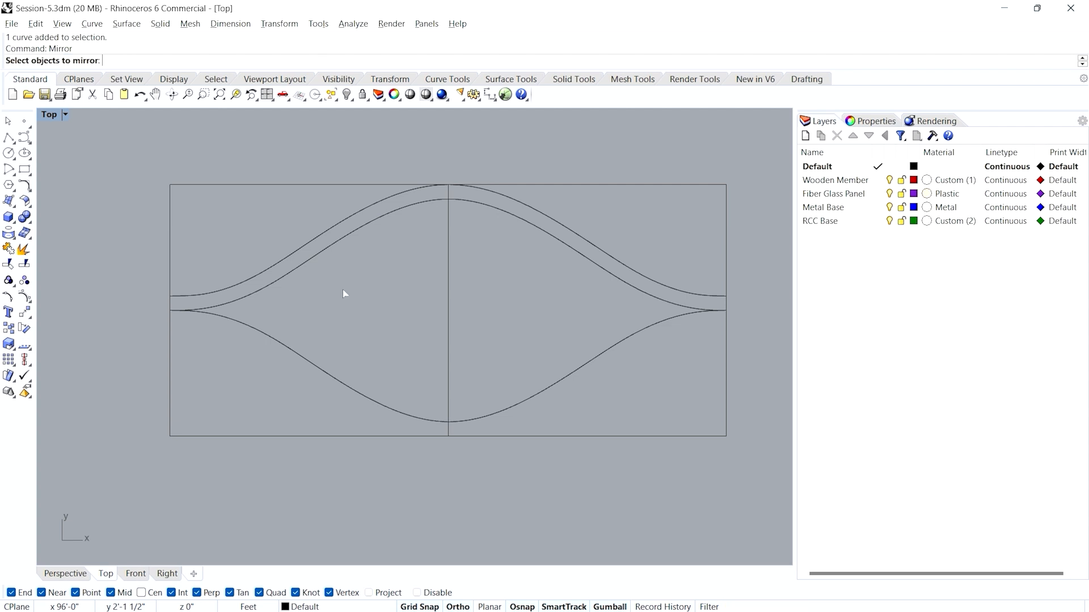
pyautogui.click(278, 260)
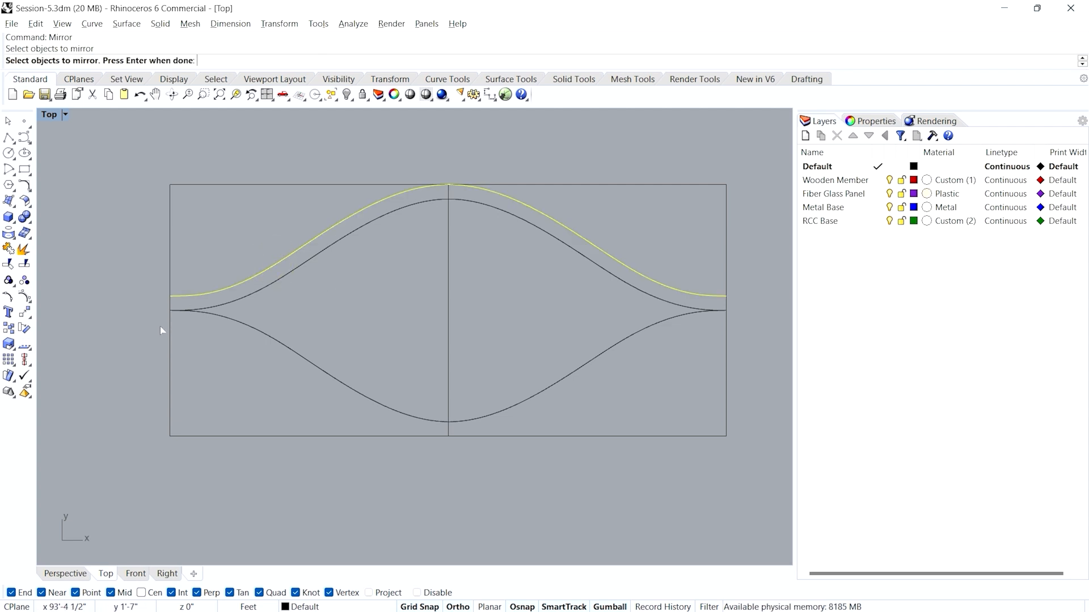
pyautogui.press('Return')
pyautogui.click(162, 310)
pyautogui.click(115, 311)
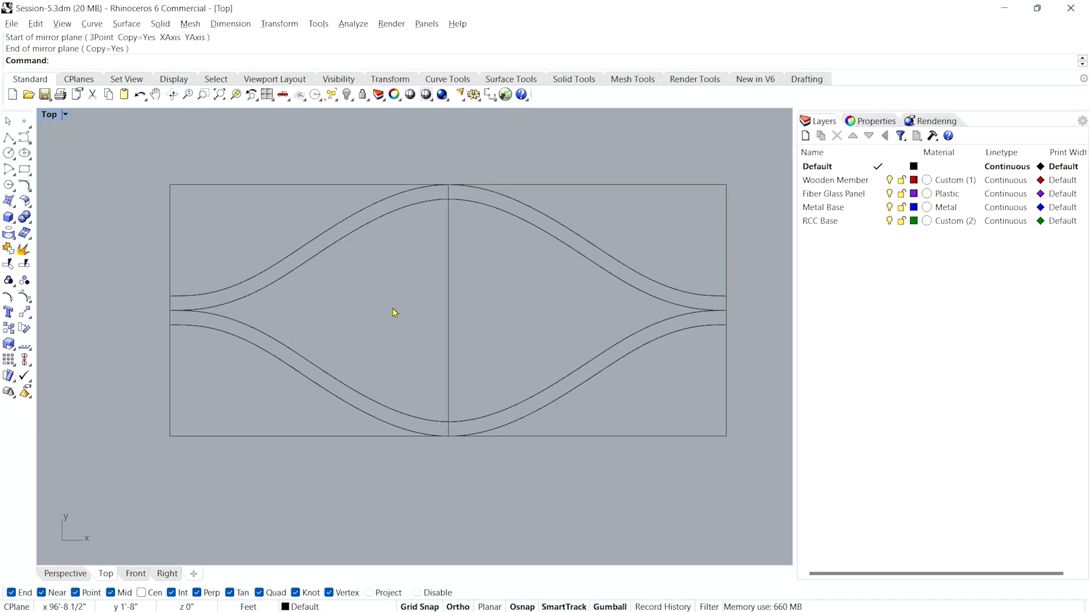
# Circle a rib joint and trace the line of the arch on the vaulted roof reference drawing
pyautogui.moveTo(290, 357); pyautogui.dragTo(379, 358, button='right')
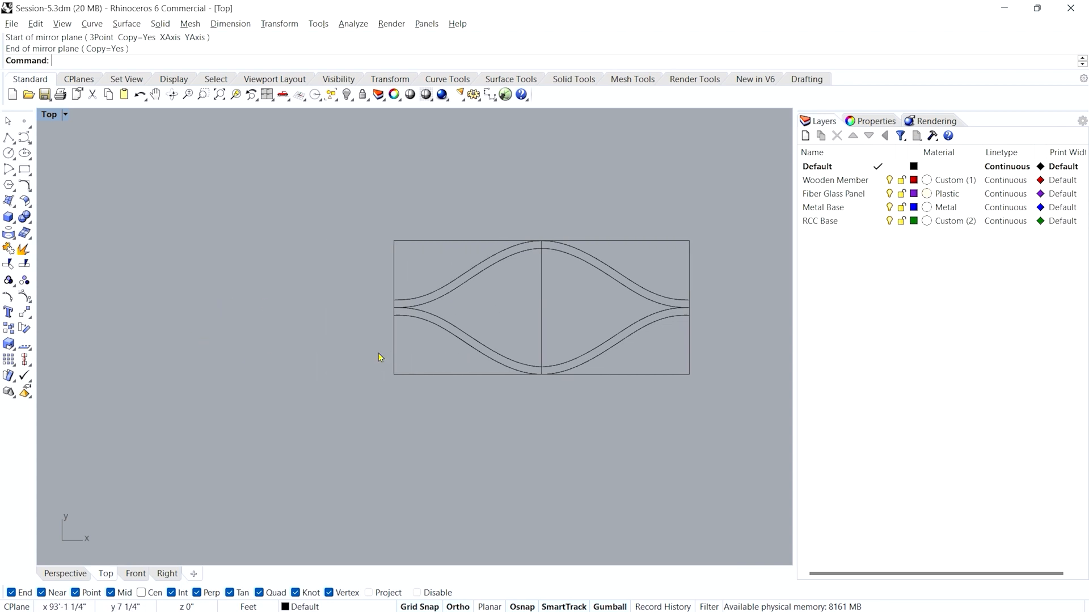
pyautogui.scroll(-2, 372, 348)
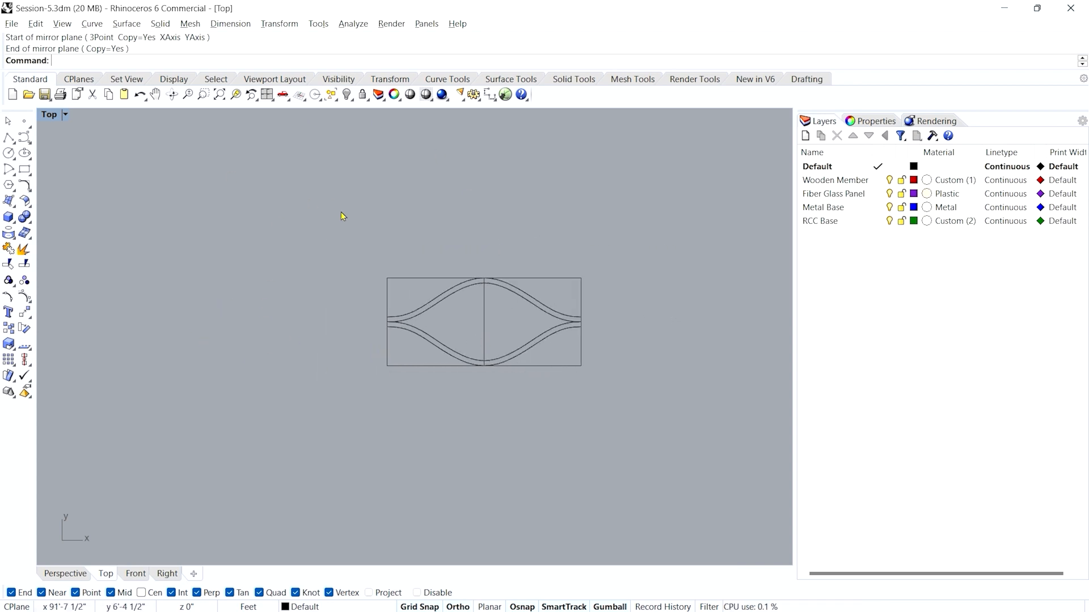
pyautogui.scroll(5, 388, 326)
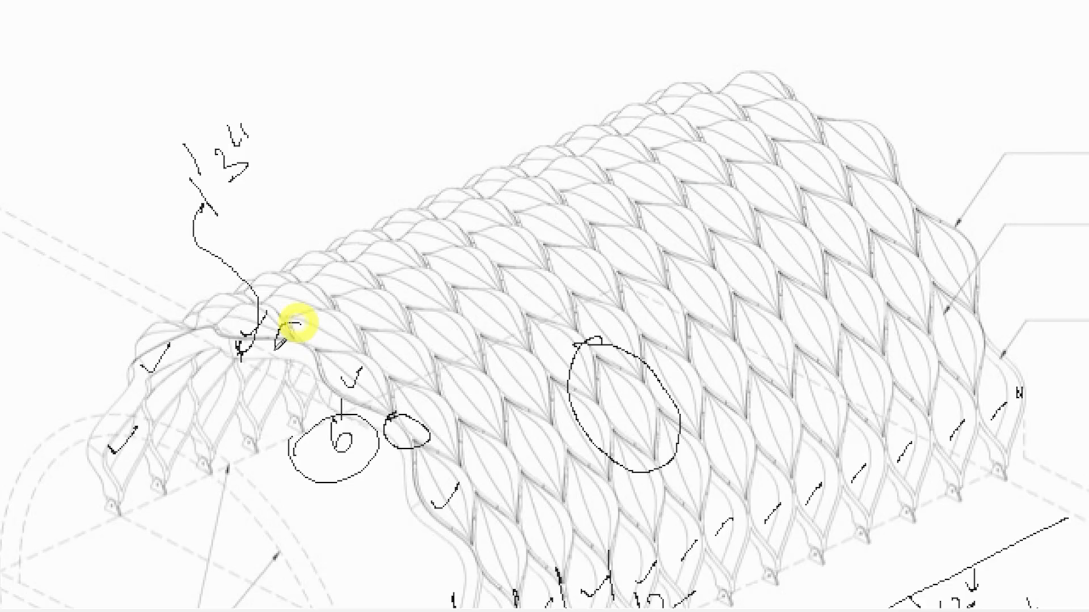
pyautogui.moveTo(276, 347)
pyautogui.mouseDown()
pyautogui.moveTo(340, 363)
pyautogui.moveTo(281, 326)
pyautogui.moveTo(328, 345)
pyautogui.mouseUp()
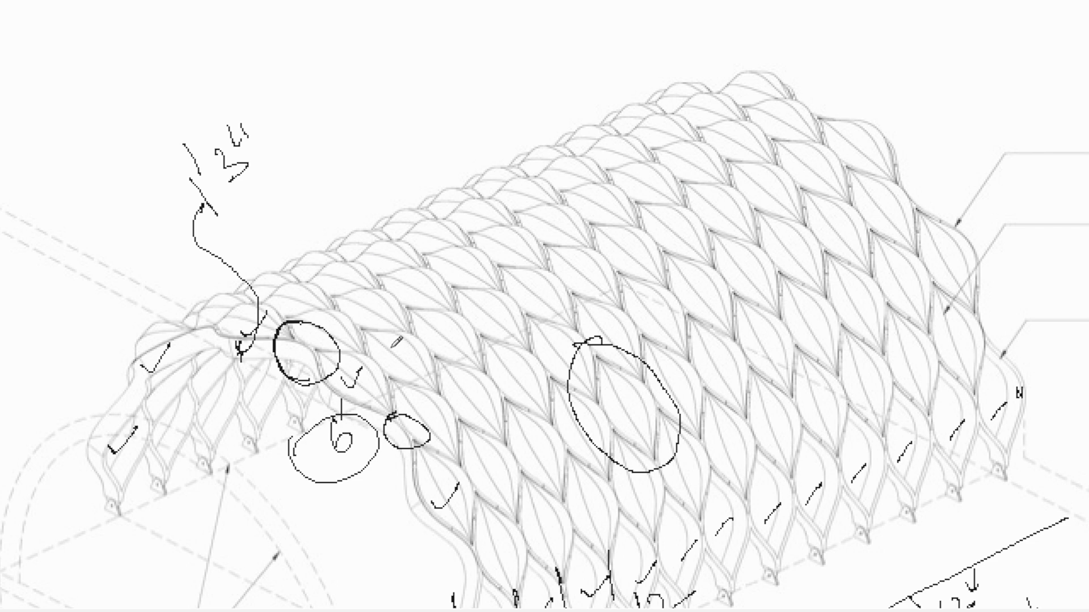
pyautogui.moveTo(259, 321)
pyautogui.mouseDown()
pyautogui.moveTo(316, 347)
pyautogui.moveTo(420, 428)
pyautogui.moveTo(472, 523)
pyautogui.mouseUp()
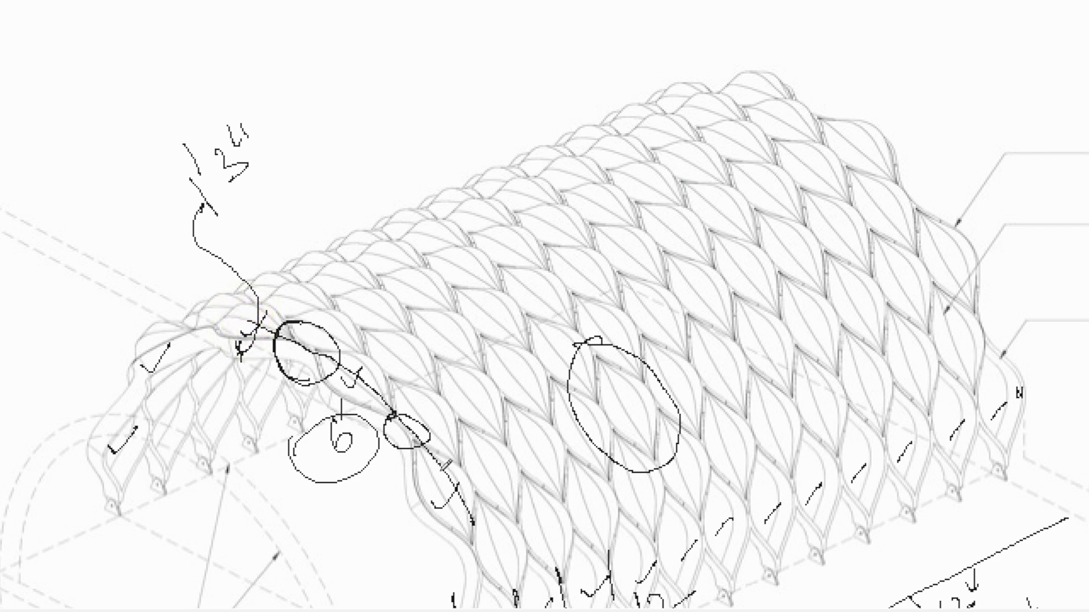
pyautogui.moveTo(326, 321); pyautogui.dragTo(584, 195)
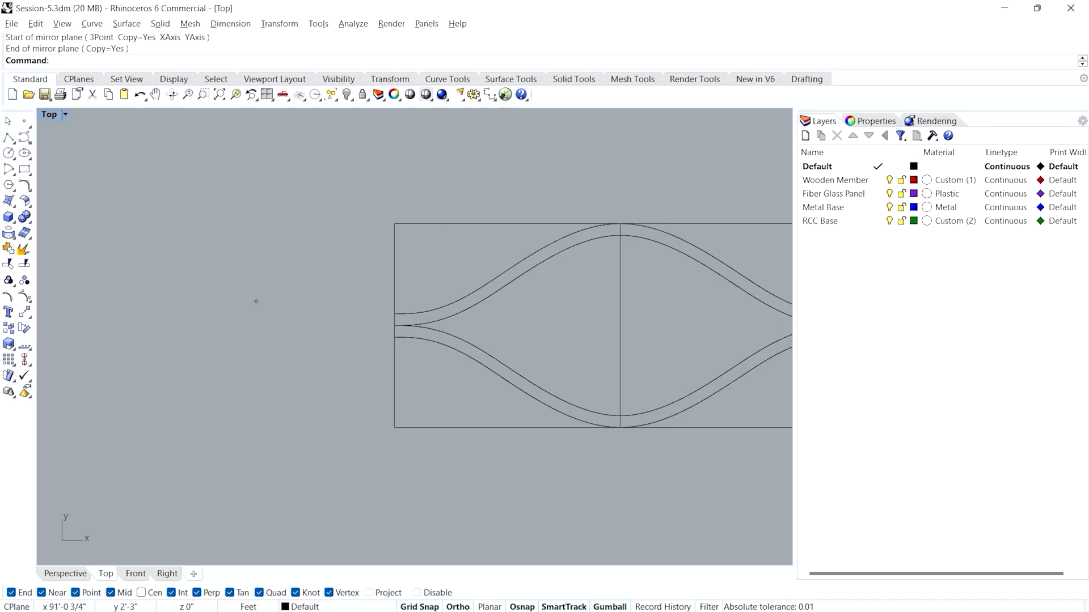
# Delete the rectangle, its centre line and both outer offset curves from the copied set, keeping the two inner wave curves
pyautogui.moveTo(523, 379); pyautogui.dragTo(348, 360, button='right')
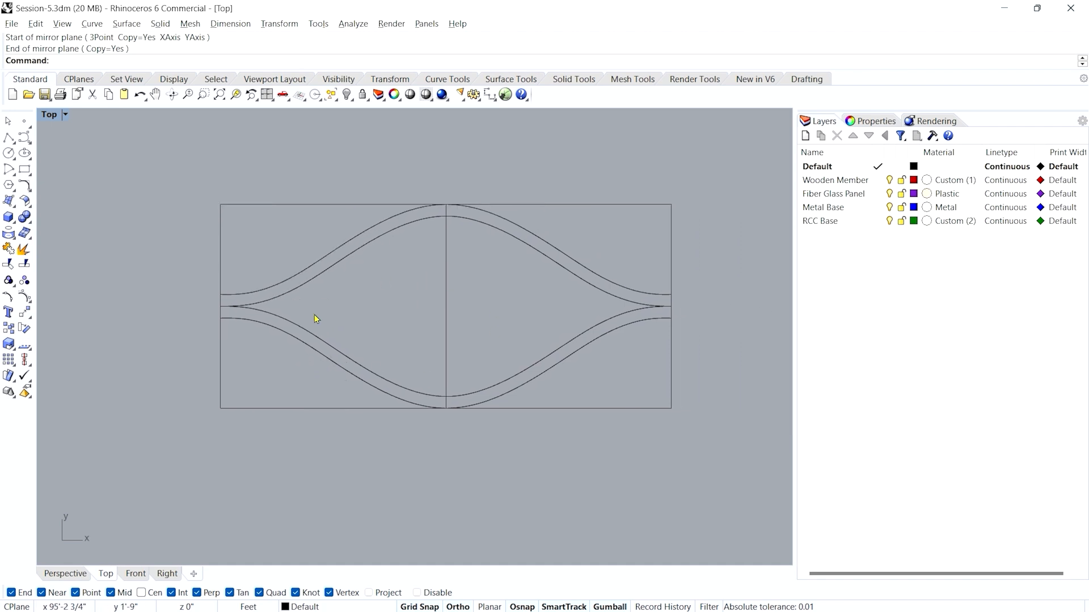
pyautogui.click(228, 97)
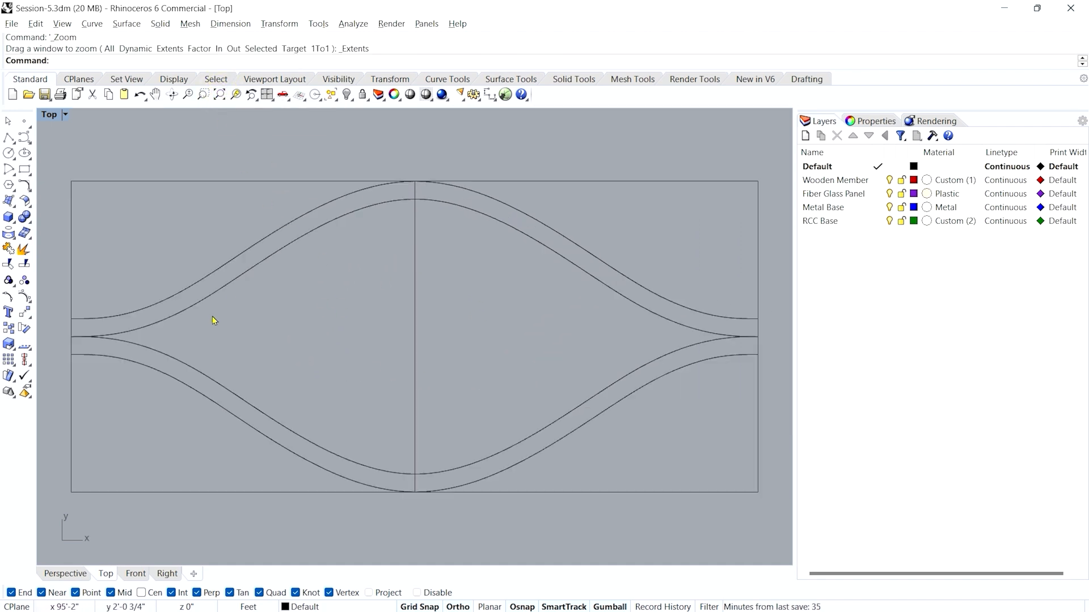
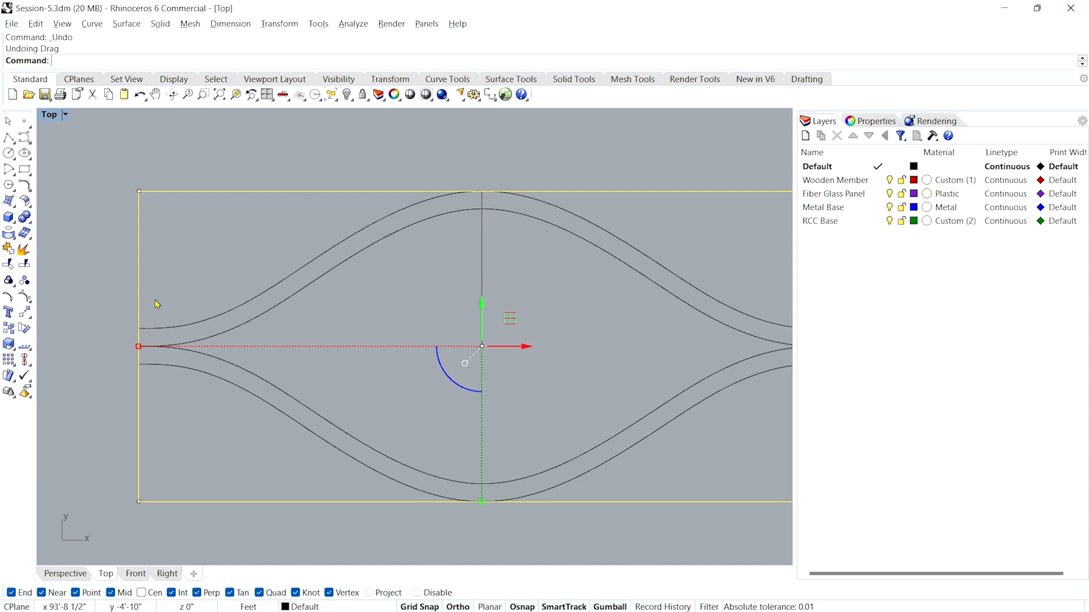
pyautogui.click(158, 327)
pyautogui.press('Delete')
pyautogui.click(148, 368)
pyautogui.press('Delete')
pyautogui.click(518, 329)
pyautogui.press('Delete')
pyautogui.scroll(-4, 249, 319)
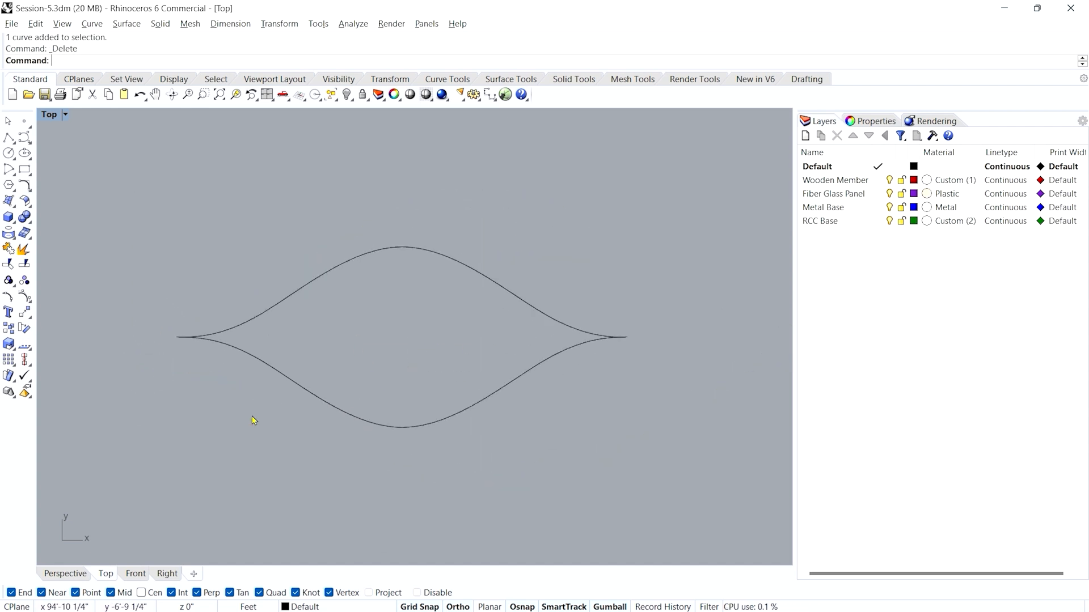
# Switch to the Perspective view and frame the original geometry together with the two separate wave curves
pyautogui.click(66, 573)
pyautogui.scroll(8, 593, 445)
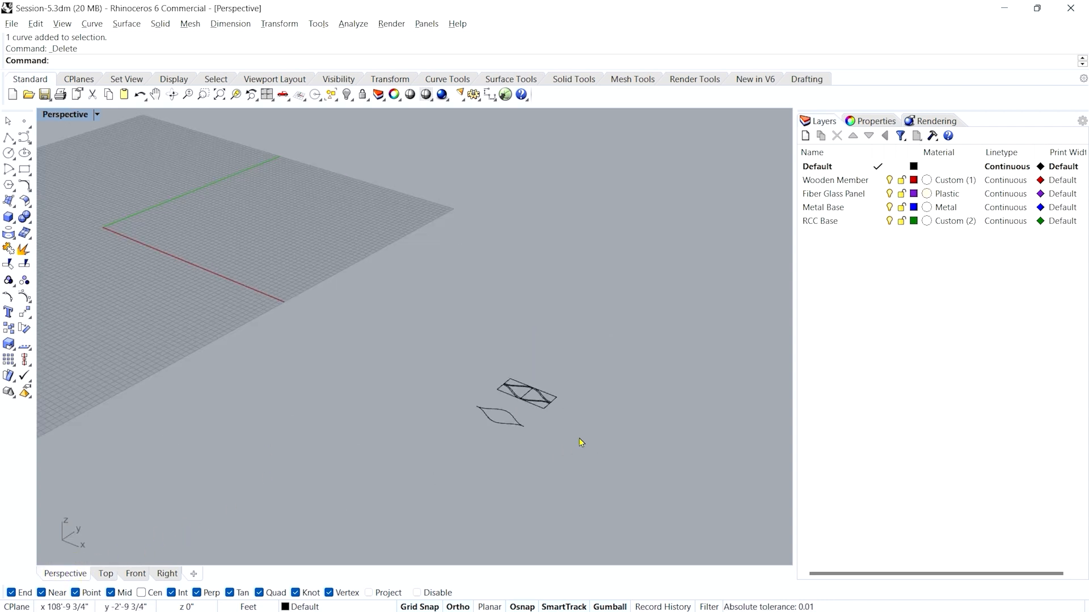
pyautogui.scroll(-5, 535, 440)
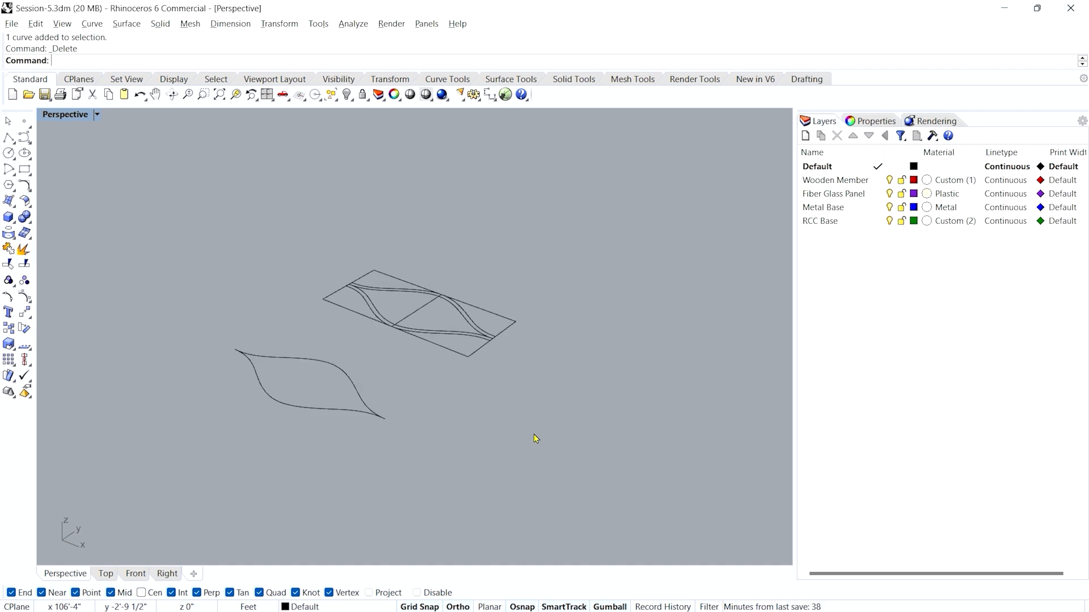
pyautogui.moveTo(468, 440); pyautogui.dragTo(422, 409, button='right')
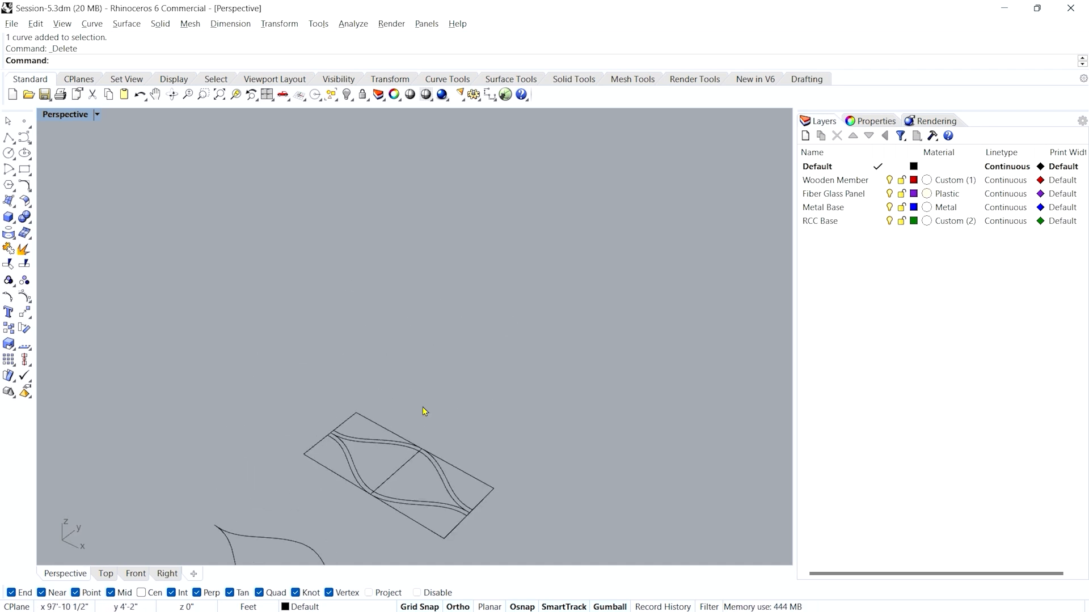
pyautogui.click(219, 95)
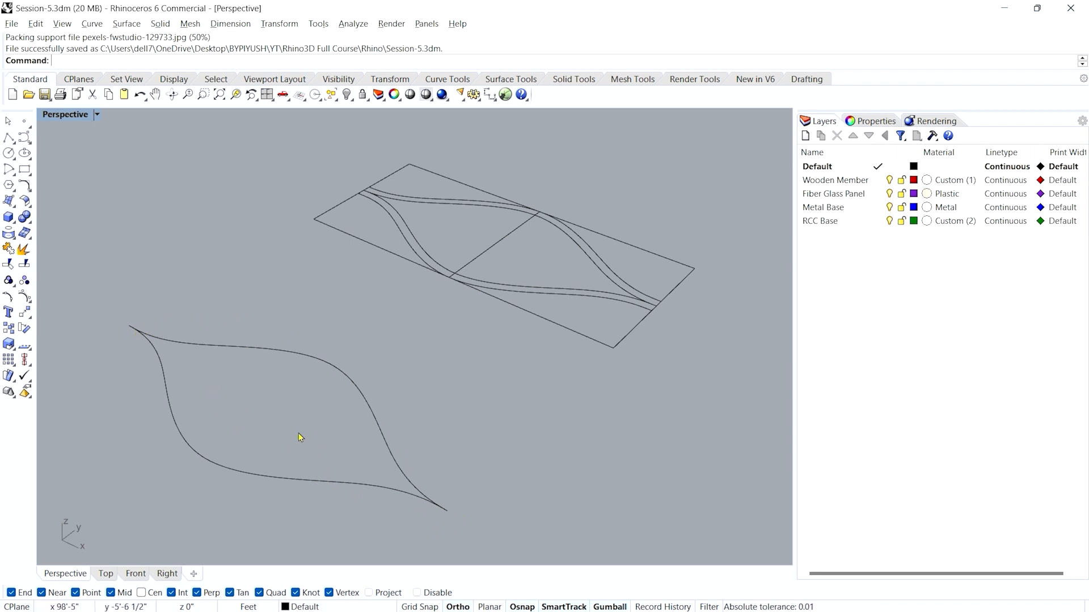
pyautogui.keyDown('shift'); pyautogui.moveTo(284, 434); pyautogui.dragTo(352, 377, button='right'); pyautogui.keyUp('shift')
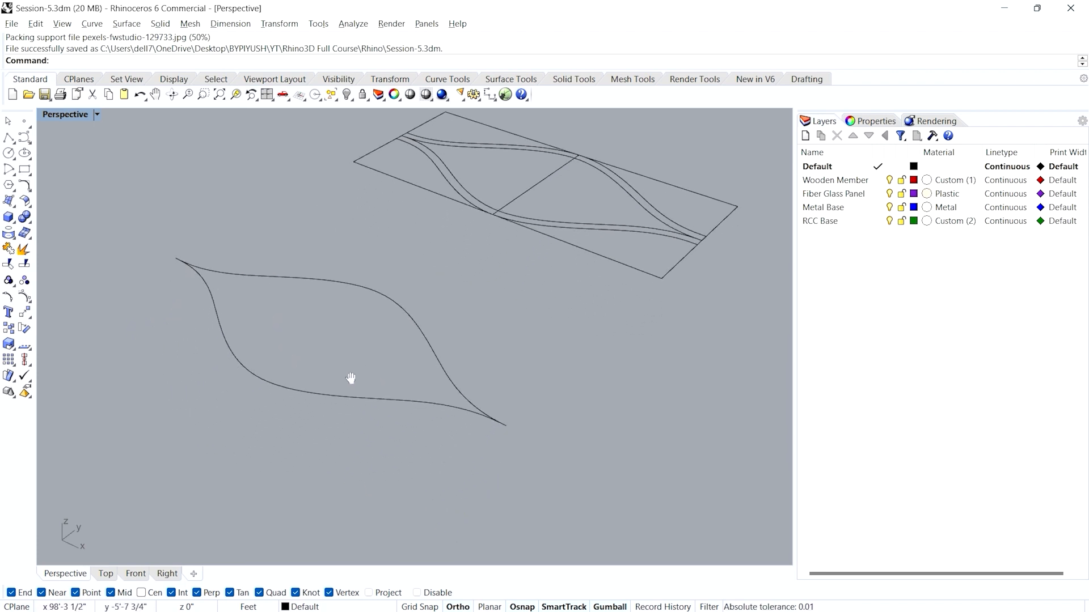
# Start a 3D rotation of the front wave curve, defining the axis from its right endpoint outward along the curve's length
pyautogui.click(294, 370)
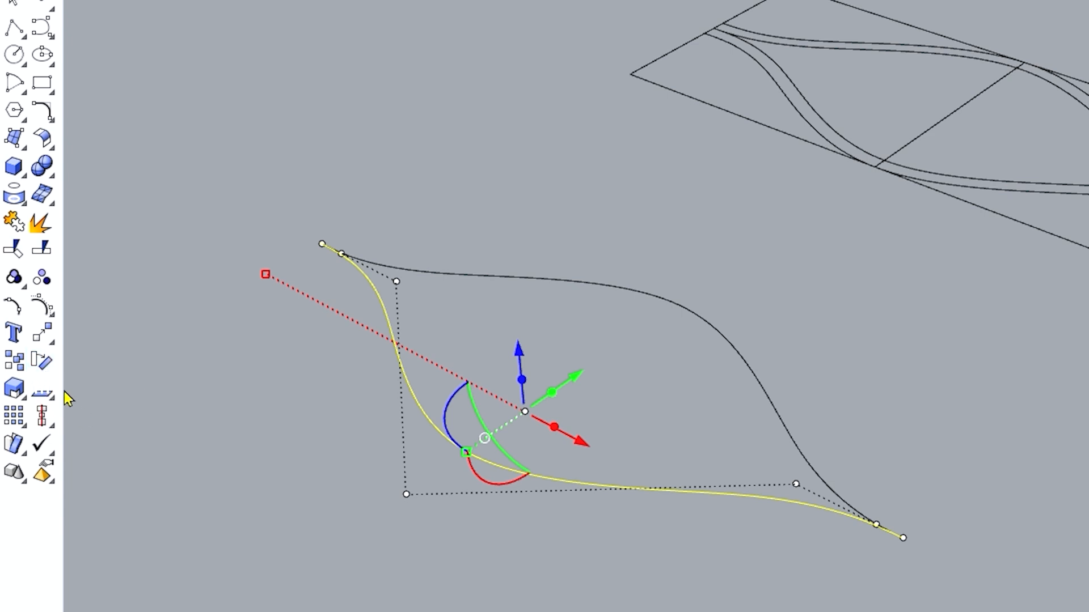
pyautogui.rightClick(43, 362)
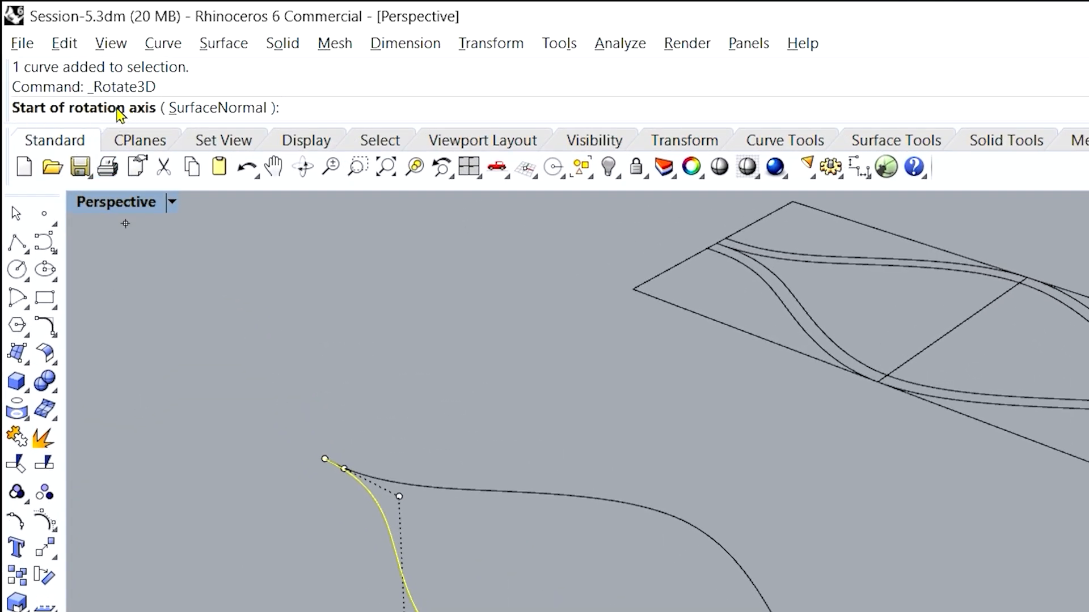
pyautogui.click(709, 473)
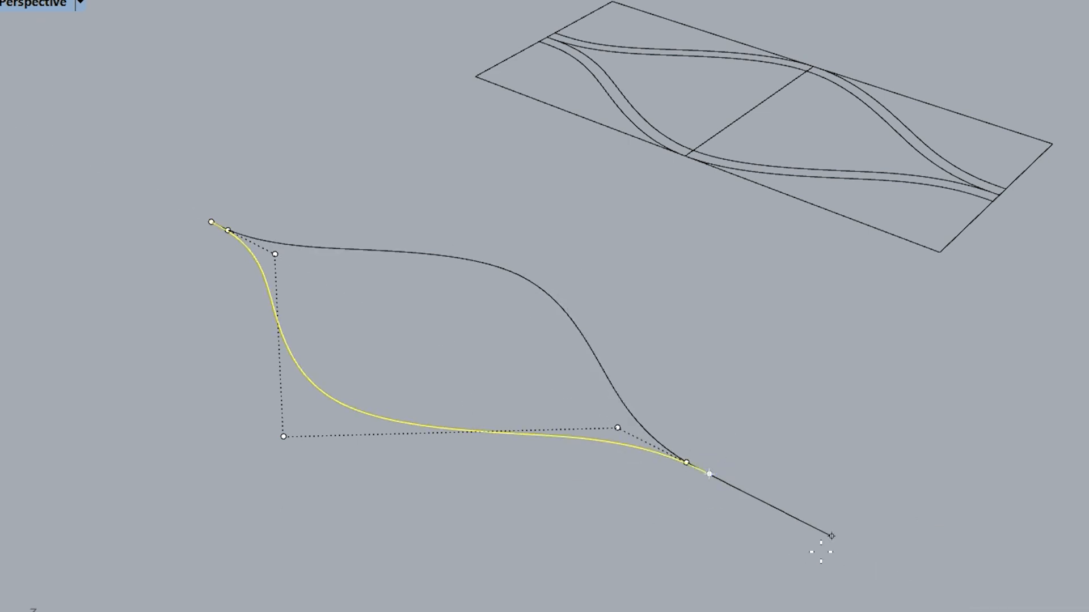
pyautogui.click(857, 550)
pyautogui.scroll(-2, 502, 395)
pyautogui.scroll(-2, 503, 395)
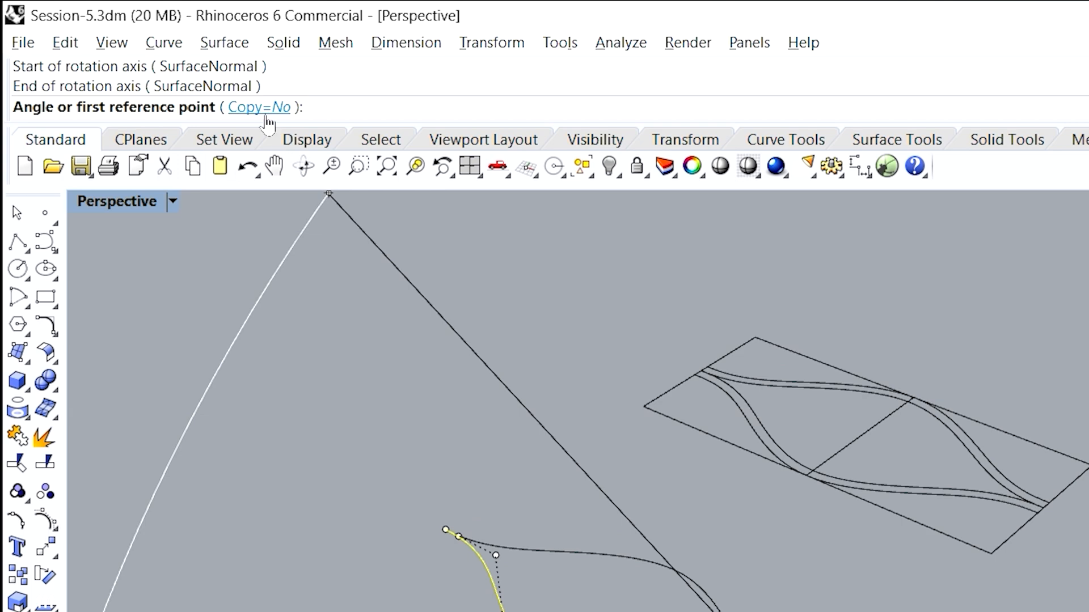
# Set Copy=Yes and create a copy of the front curve rotated 90 degrees about the axis from a horizontal reference direction
pyautogui.click(261, 110)
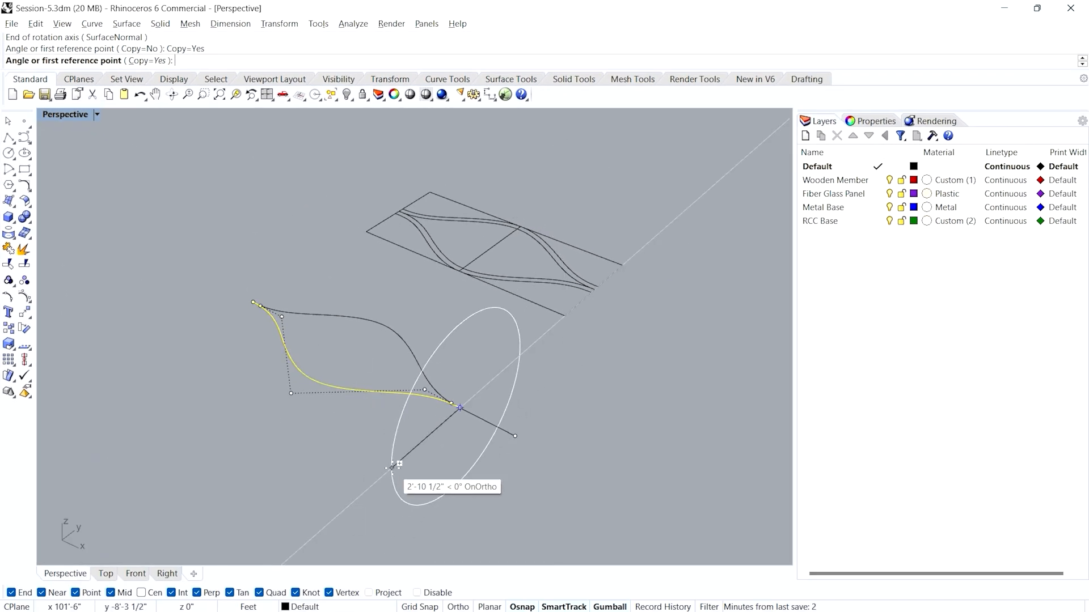
pyautogui.click(386, 473)
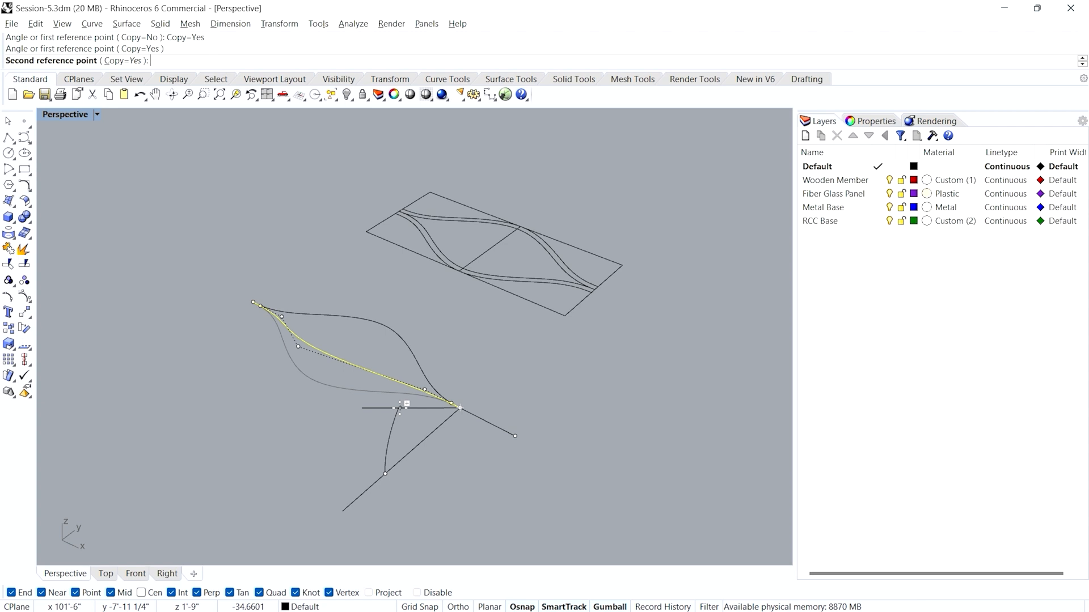
pyautogui.write('90')
pyautogui.press('Return')
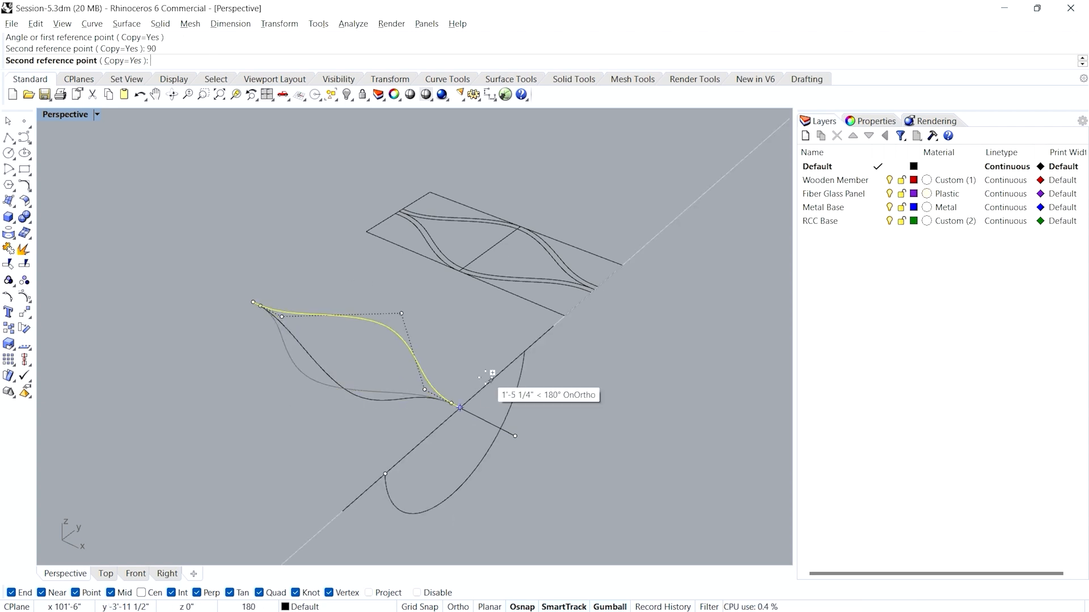
# Place the front curve's rotated copy straight up at 270 degrees and remove the downward-facing 90-degree copy
pyautogui.hotkey('ctrl', 'z')
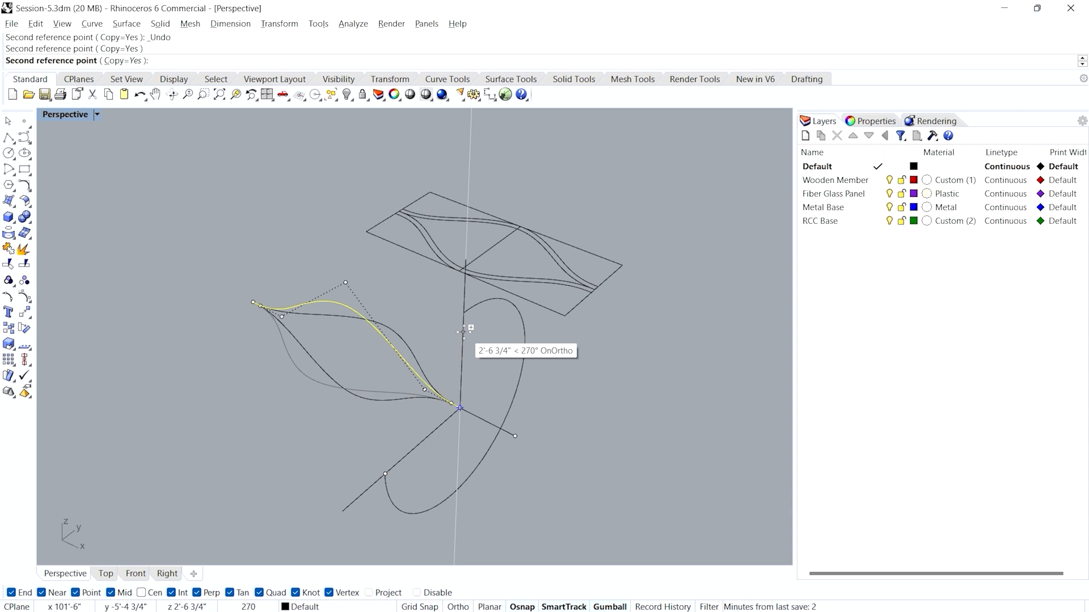
pyautogui.click(462, 390)
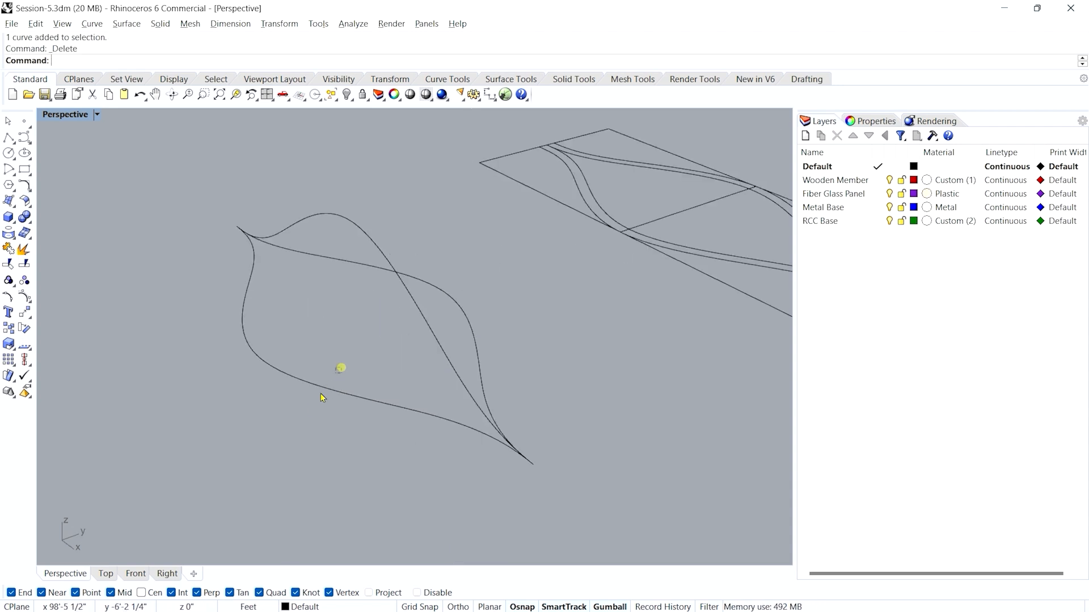
# Try a 3D-rotated copy of the front wave curve at 45 degrees about the axis extending from its near endpoint
pyautogui.click(322, 390)
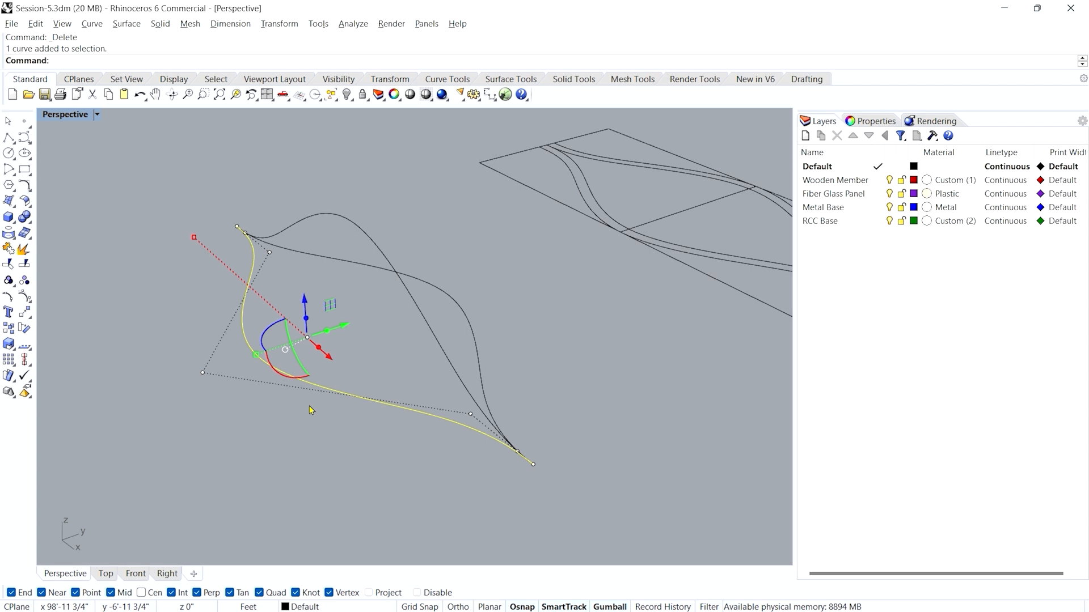
pyautogui.press('Return')
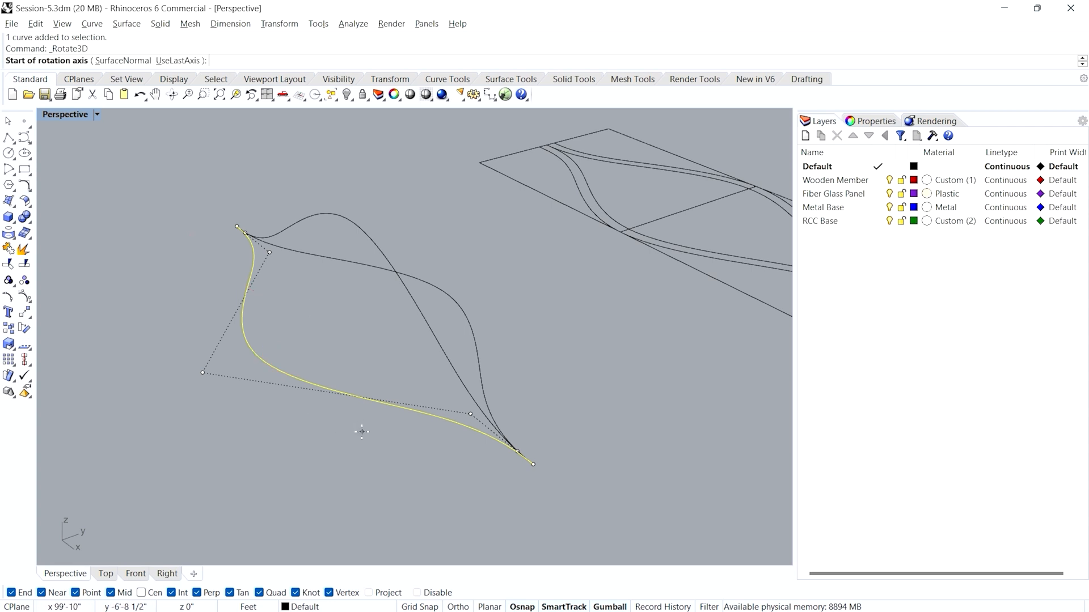
pyautogui.click(533, 464)
pyautogui.click(598, 509)
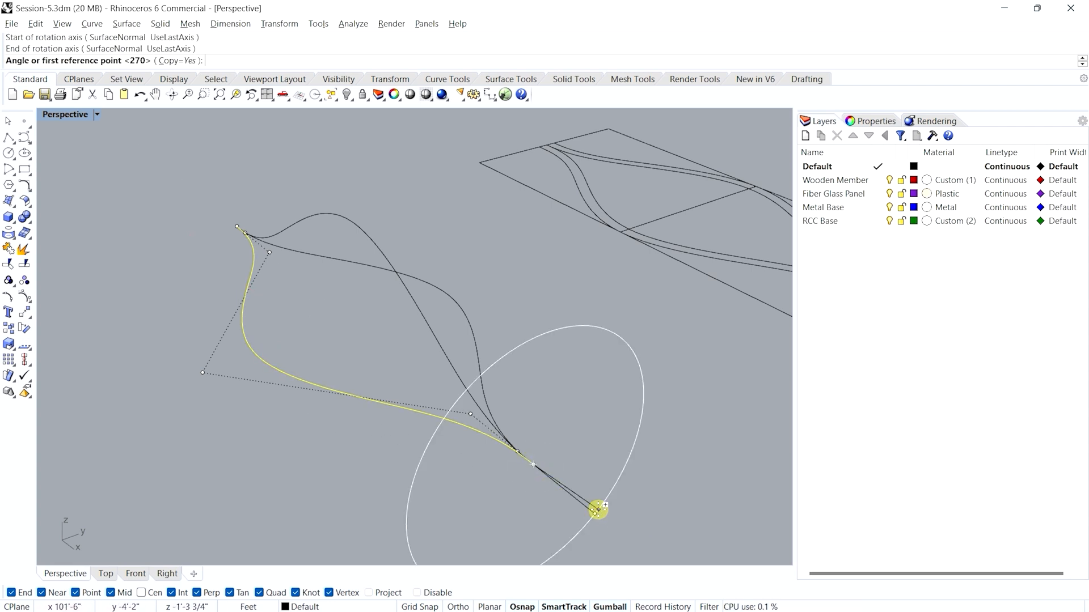
pyautogui.click(411, 521)
pyautogui.write('45')
pyautogui.press('Return')
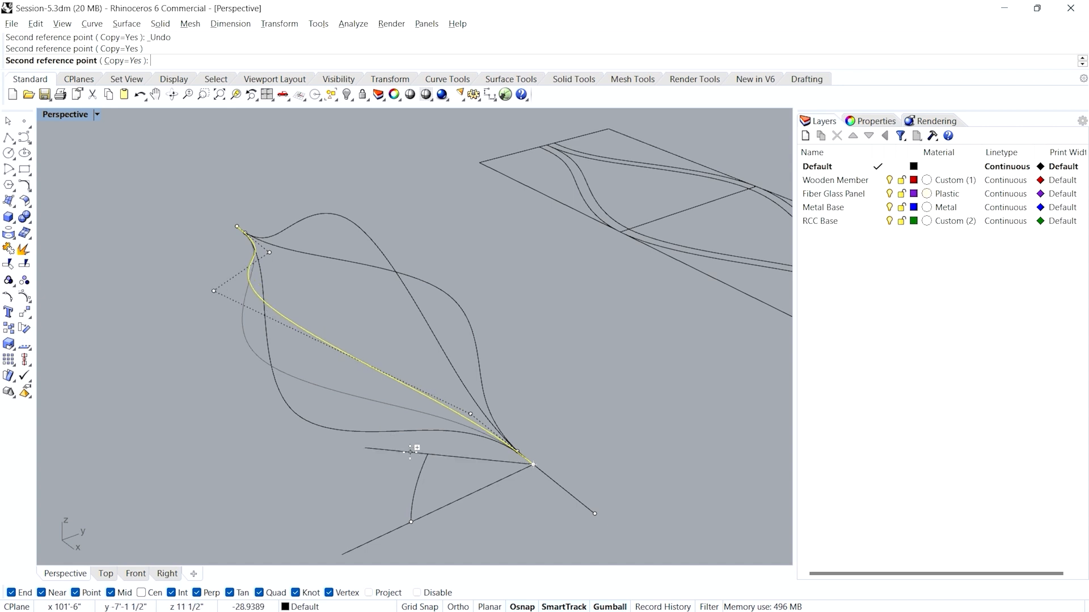
pyautogui.press('Return')
pyautogui.hotkey('ctrl', 'z')
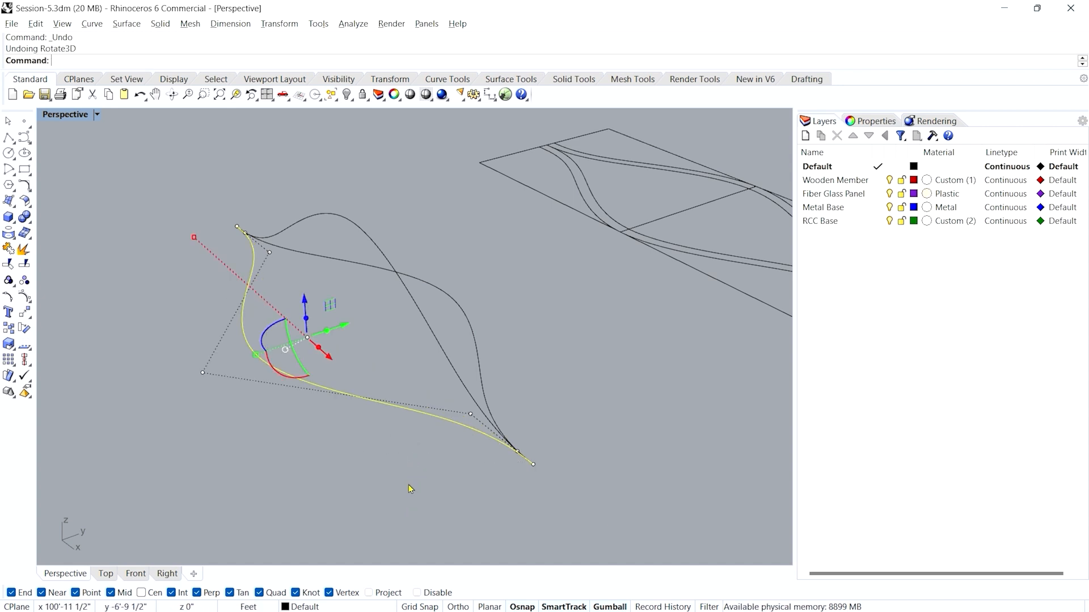
# Create a 3D-rotated copy of the front wave curve at -45 degrees about the lengthwise axis from its near endpoint
pyautogui.press('Return')
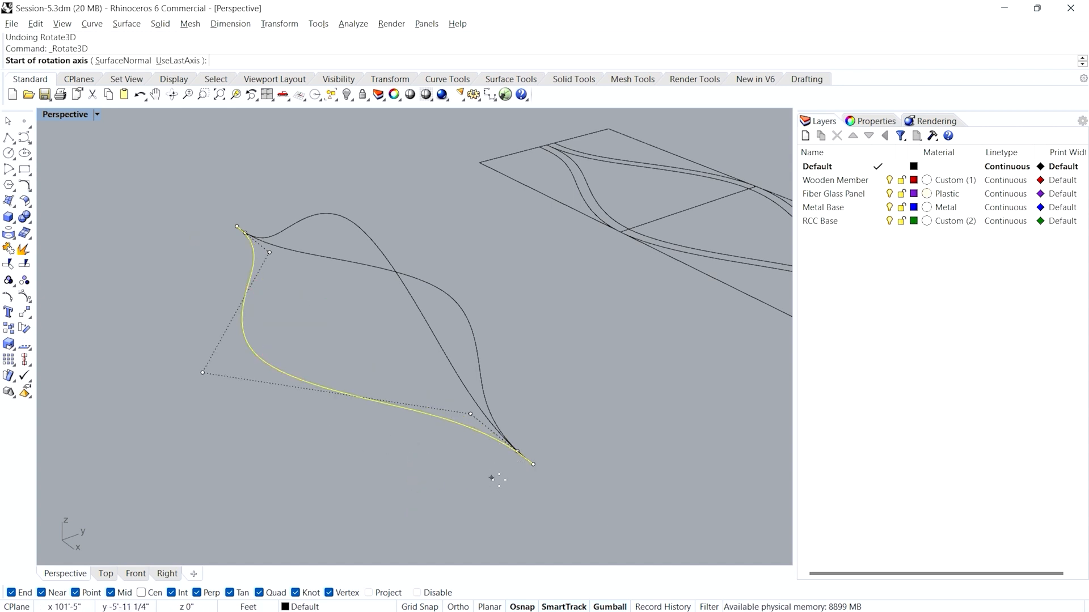
pyautogui.click(533, 464)
pyautogui.click(558, 485)
pyautogui.click(437, 474)
pyautogui.write('-45')
pyautogui.press('Return')
pyautogui.press('Return')
# Create a 3D-rotated copy of the opposite flat wave curve at 45 degrees about the same lengthwise axis
pyautogui.moveTo(481, 407); pyautogui.dragTo(469, 359, button='right')
pyautogui.click(400, 373)
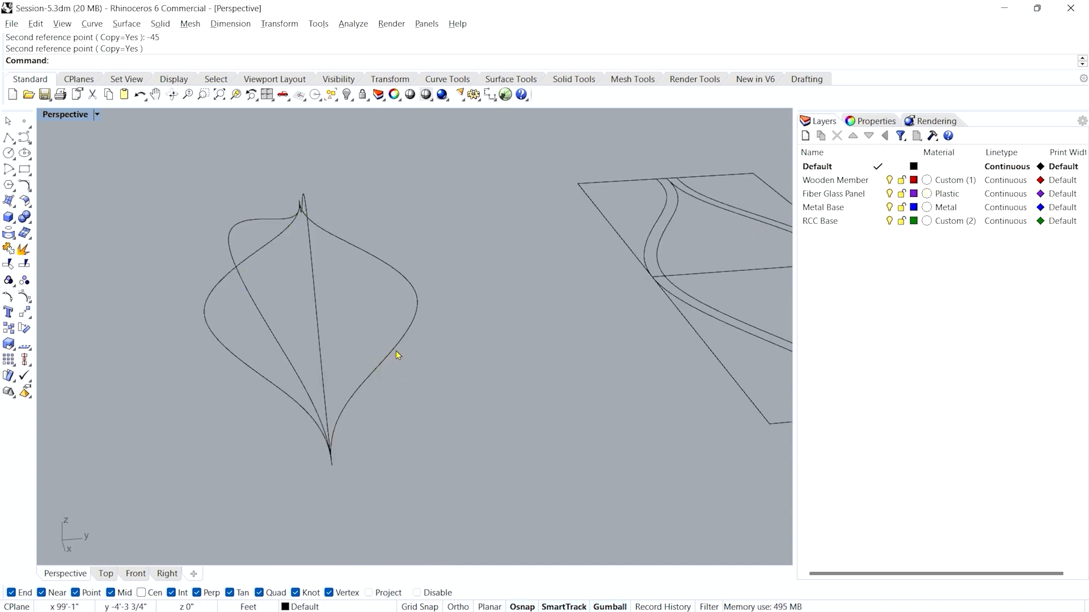
pyautogui.click(395, 355)
pyautogui.moveTo(396, 355); pyautogui.dragTo(486, 454, button='right')
pyautogui.press('Return')
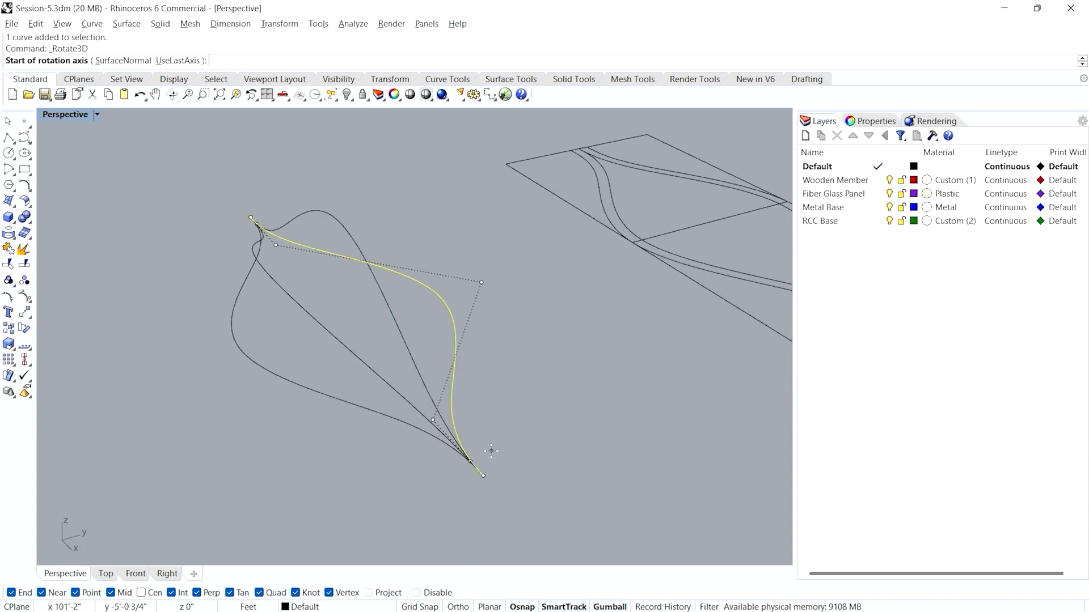
pyautogui.click(483, 476)
pyautogui.click(519, 515)
pyautogui.click(533, 457)
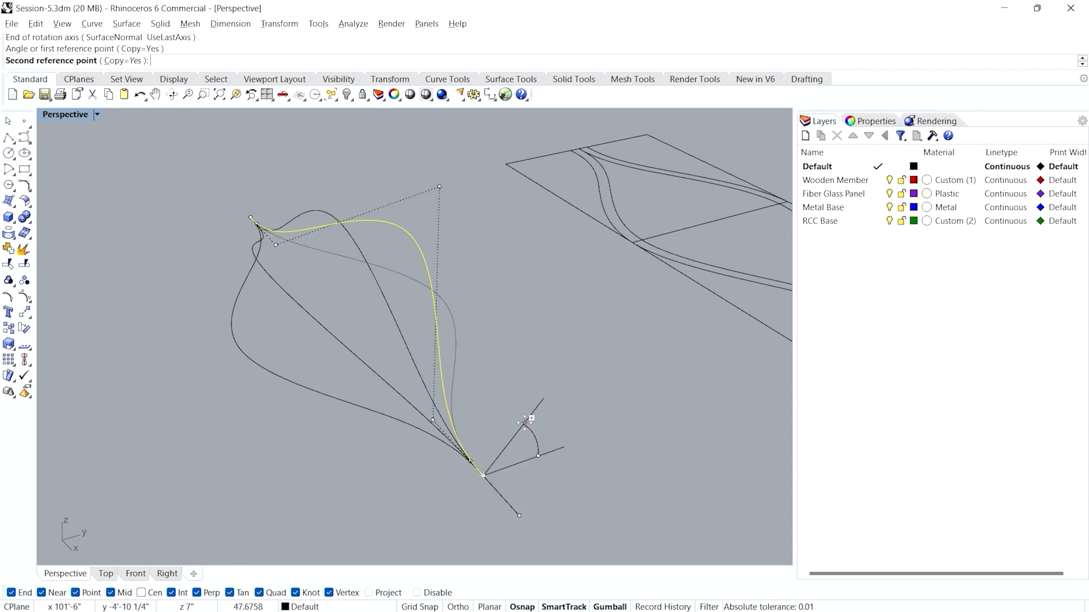
pyautogui.write('45')
pyautogui.press('Return')
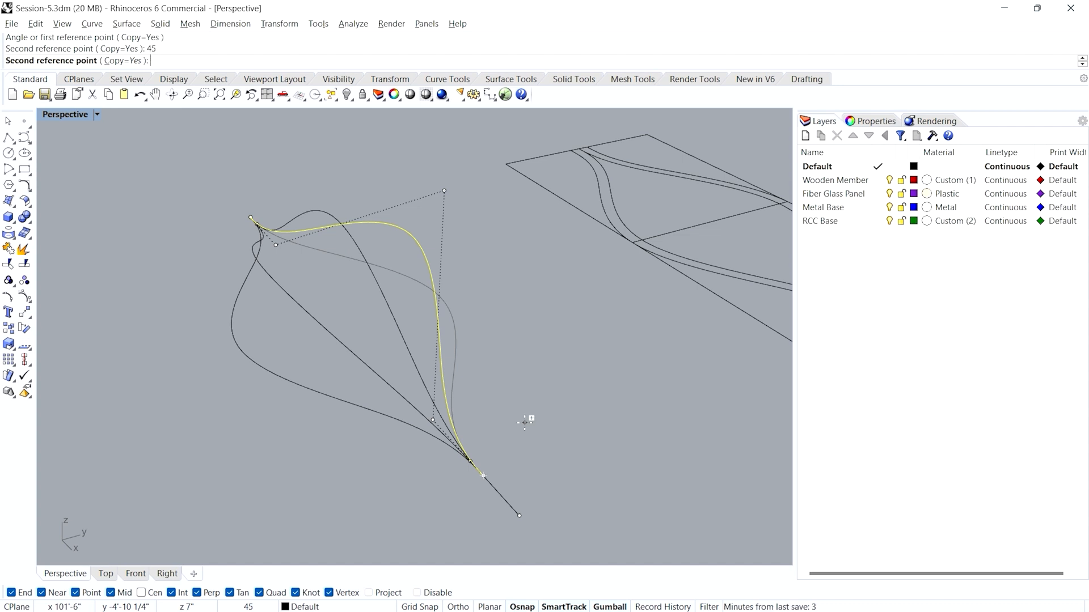
pyautogui.press('Escape')
pyautogui.moveTo(524, 422); pyautogui.dragTo(395, 458, button='right')
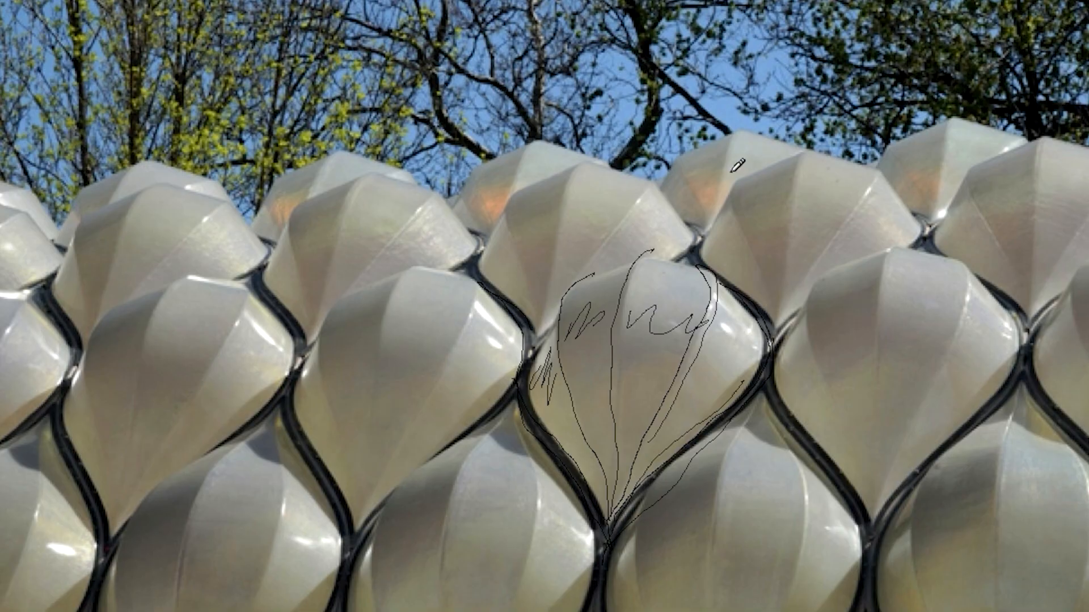
pyautogui.moveTo(775, 309); pyautogui.dragTo(791, 234)
pyautogui.moveTo(841, 193); pyautogui.dragTo(774, 321)
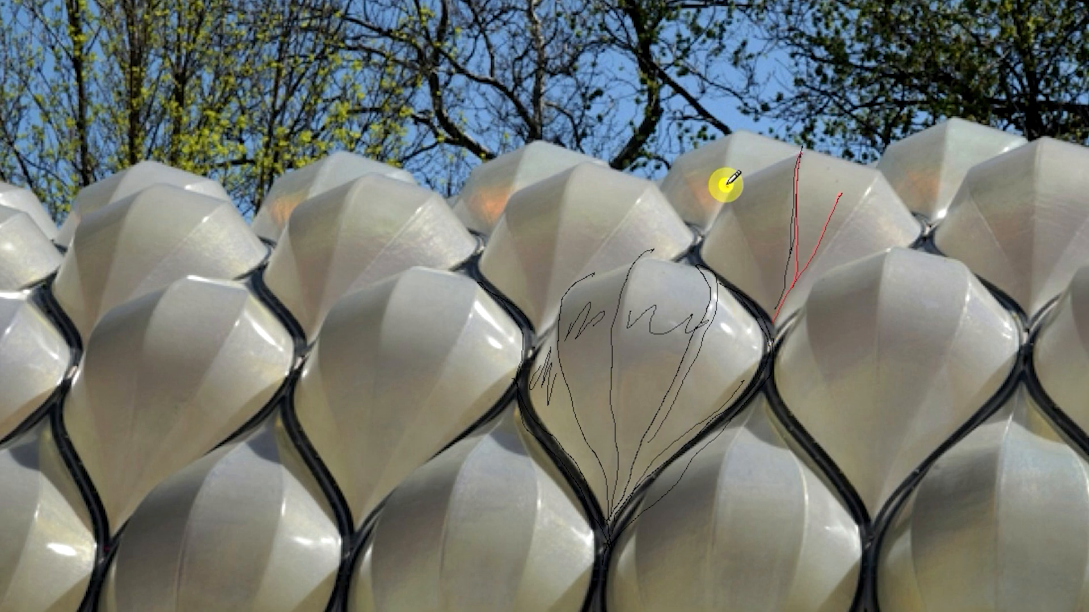
pyautogui.moveTo(727, 185); pyautogui.dragTo(774, 301)
pyautogui.moveTo(772, 312); pyautogui.dragTo(866, 192)
pyautogui.moveTo(779, 333)
pyautogui.mouseDown()
pyautogui.moveTo(784, 204)
pyautogui.moveTo(753, 226)
pyautogui.moveTo(773, 271)
pyautogui.mouseUp()
pyautogui.moveTo(773, 311); pyautogui.dragTo(787, 164)
pyautogui.moveTo(776, 313); pyautogui.dragTo(853, 184)
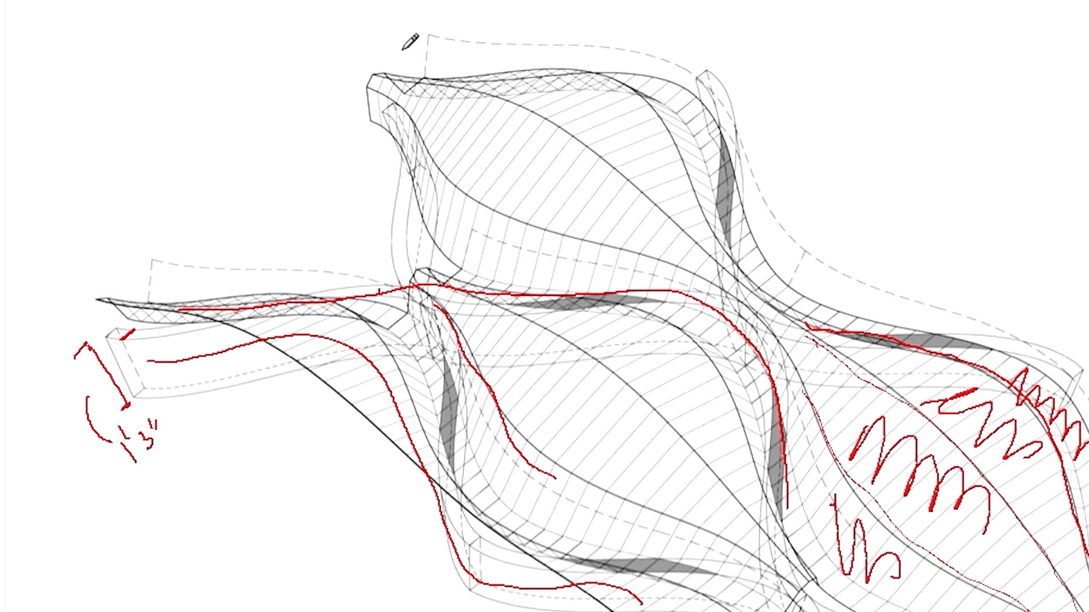
pyautogui.moveTo(454, 89)
pyautogui.mouseDown()
pyautogui.moveTo(413, 139)
pyautogui.moveTo(507, 170)
pyautogui.moveTo(424, 101)
pyautogui.mouseUp()
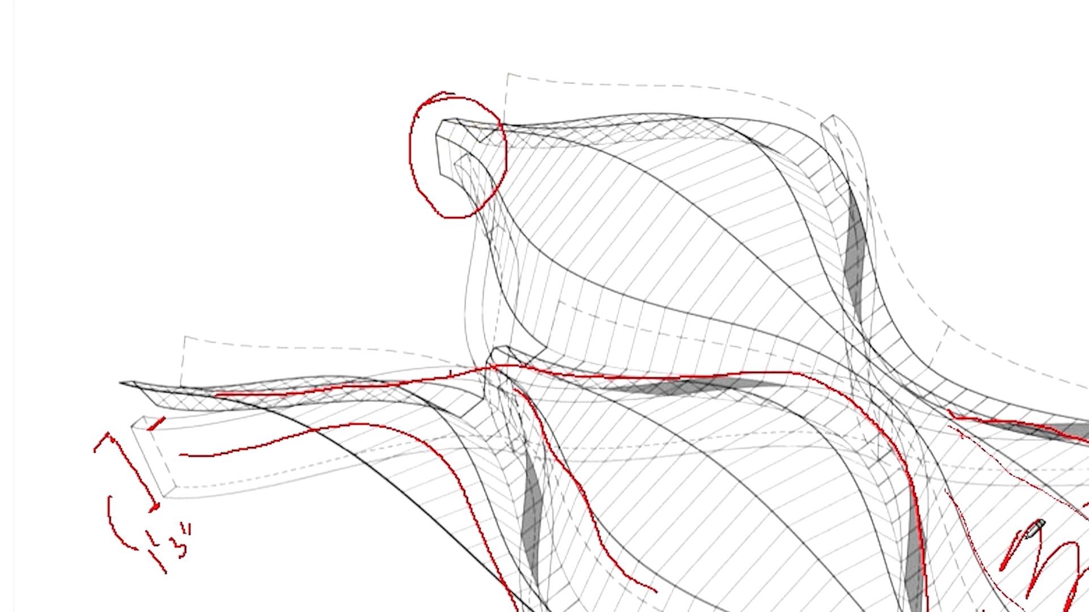
pyautogui.moveTo(400, 107); pyautogui.dragTo(436, 139)
pyautogui.moveTo(393, 105); pyautogui.dragTo(443, 123)
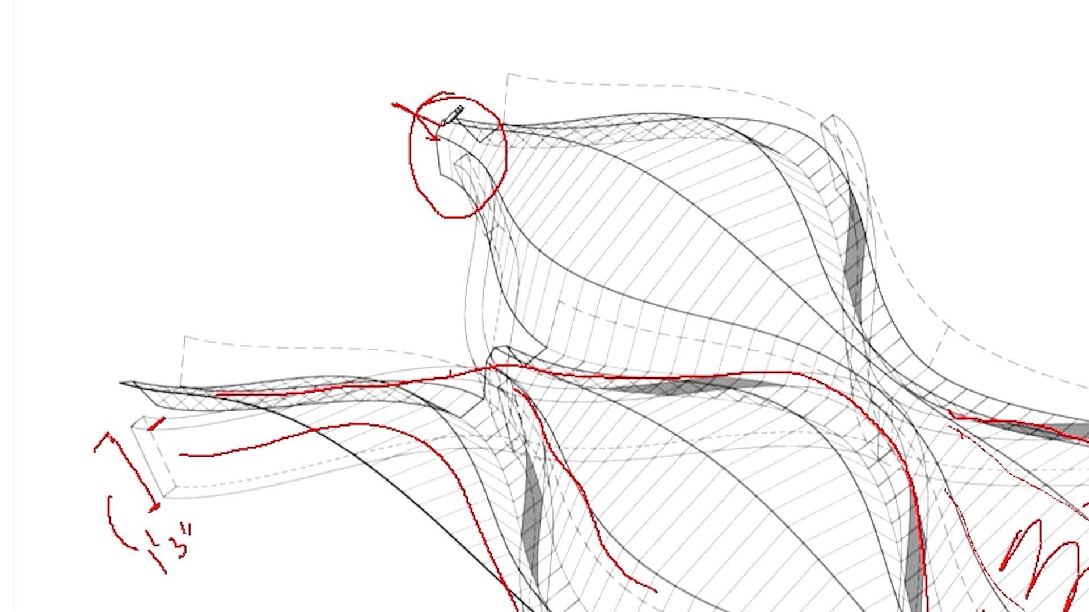
pyautogui.moveTo(386, 99); pyautogui.dragTo(434, 103)
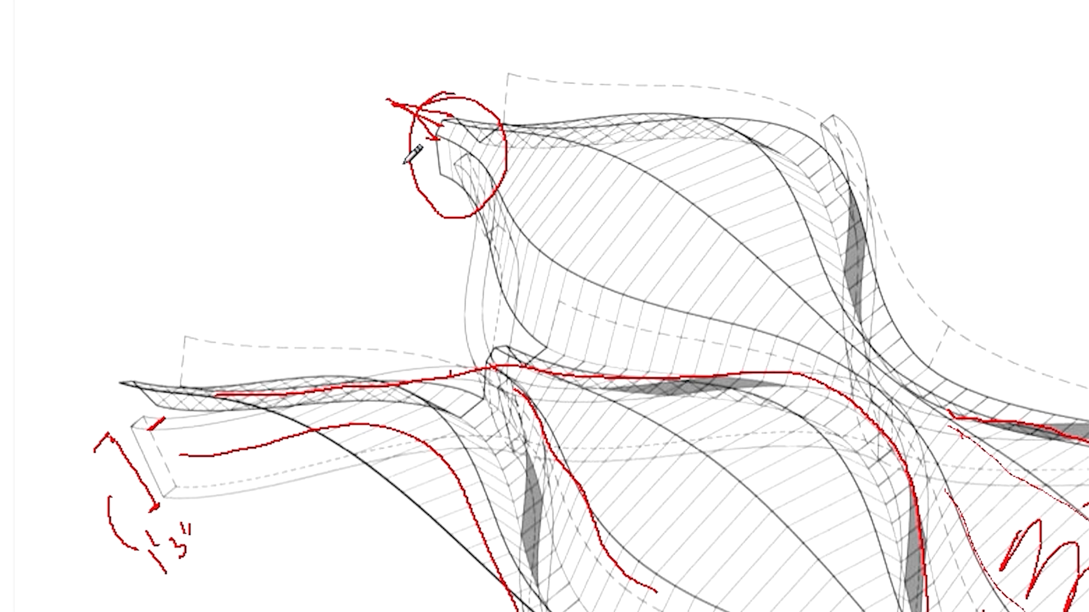
pyautogui.moveTo(389, 186)
pyautogui.mouseDown()
pyautogui.moveTo(479, 82)
pyautogui.moveTo(426, 116)
pyautogui.mouseUp()
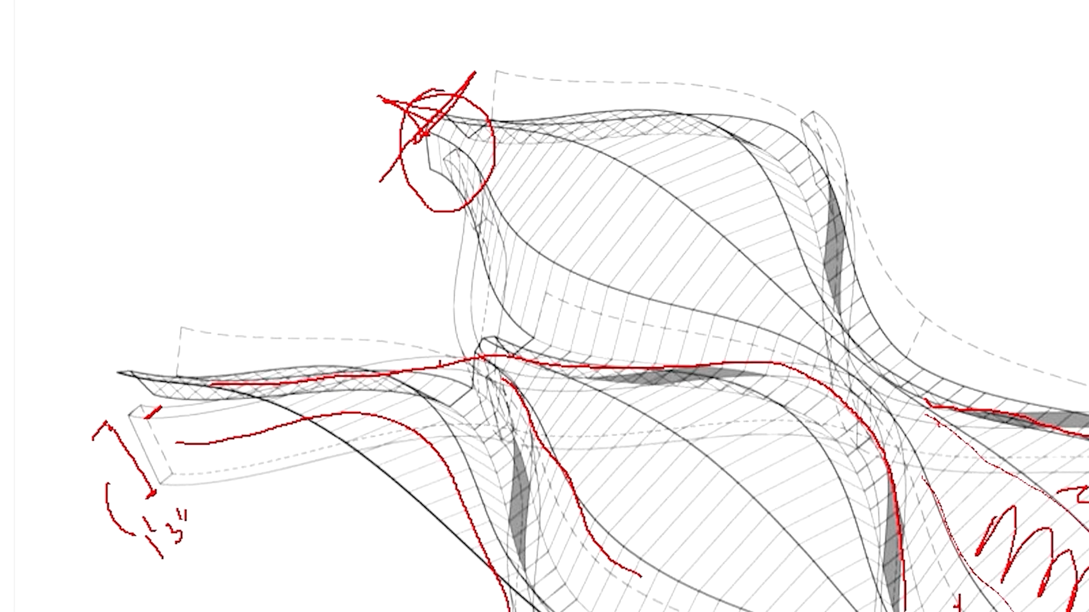
pyautogui.moveTo(833, 485)
pyautogui.mouseDown()
pyautogui.moveTo(891, 511)
pyautogui.moveTo(863, 475)
pyautogui.moveTo(900, 514)
pyautogui.mouseUp()
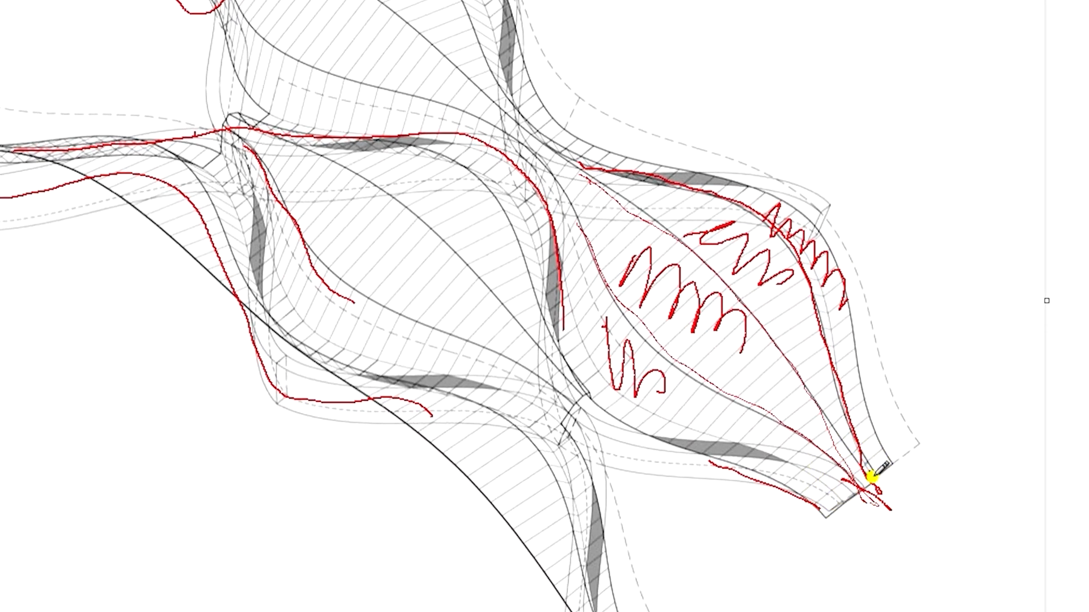
pyautogui.moveTo(828, 513); pyautogui.dragTo(898, 463)
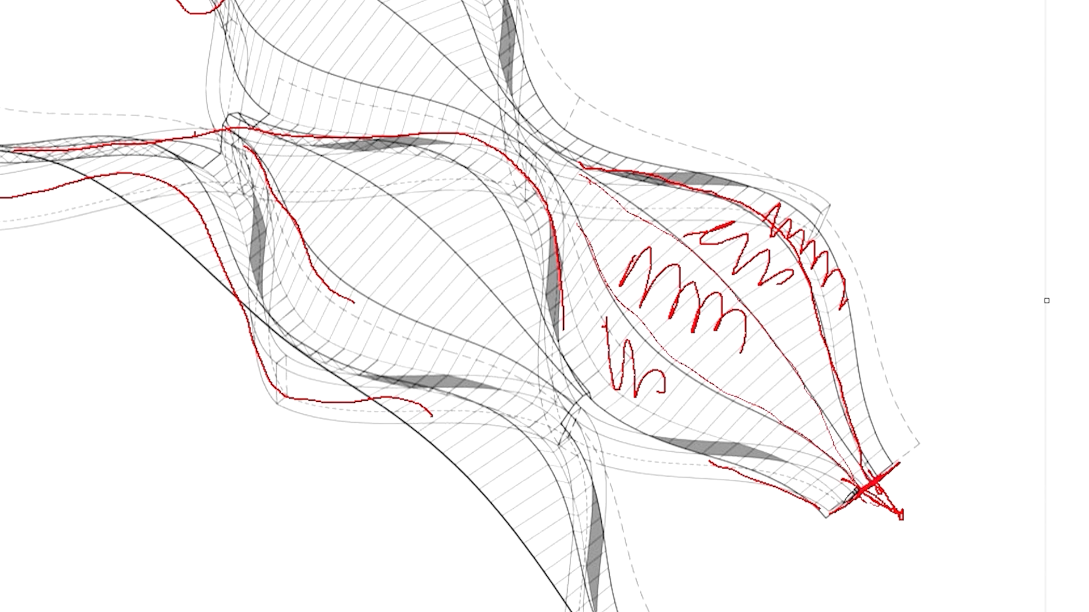
pyautogui.moveTo(726, 140)
pyautogui.mouseDown()
pyautogui.moveTo(739, 92)
pyautogui.moveTo(746, 112)
pyautogui.moveTo(738, 96)
pyautogui.moveTo(820, 56)
pyautogui.mouseUp()
pyautogui.moveTo(762, 208)
pyautogui.mouseDown()
pyautogui.moveTo(855, 226)
pyautogui.moveTo(926, 262)
pyautogui.mouseUp()
pyautogui.moveTo(917, 152)
pyautogui.mouseDown()
pyautogui.moveTo(963, 217)
pyautogui.moveTo(972, 257)
pyautogui.mouseUp()
pyautogui.click(901, 255)
pyautogui.moveTo(792, 224)
pyautogui.mouseDown()
pyautogui.moveTo(825, 177)
pyautogui.moveTo(930, 150)
pyautogui.moveTo(862, 146)
pyautogui.mouseUp()
pyautogui.moveTo(731, 165); pyautogui.dragTo(748, 155)
pyautogui.moveTo(796, 79)
pyautogui.mouseDown()
pyautogui.moveTo(811, 76)
pyautogui.moveTo(959, 195)
pyautogui.mouseUp()
pyautogui.moveTo(717, 150); pyautogui.dragTo(822, 212)
pyautogui.moveTo(800, 228)
pyautogui.mouseDown()
pyautogui.moveTo(867, 193)
pyautogui.moveTo(833, 212)
pyautogui.moveTo(800, 206)
pyautogui.moveTo(809, 170)
pyautogui.moveTo(878, 149)
pyautogui.mouseUp()
pyautogui.moveTo(832, 221)
pyautogui.mouseDown()
pyautogui.moveTo(818, 228)
pyautogui.moveTo(958, 149)
pyautogui.moveTo(780, 254)
pyautogui.moveTo(851, 234)
pyautogui.mouseUp()
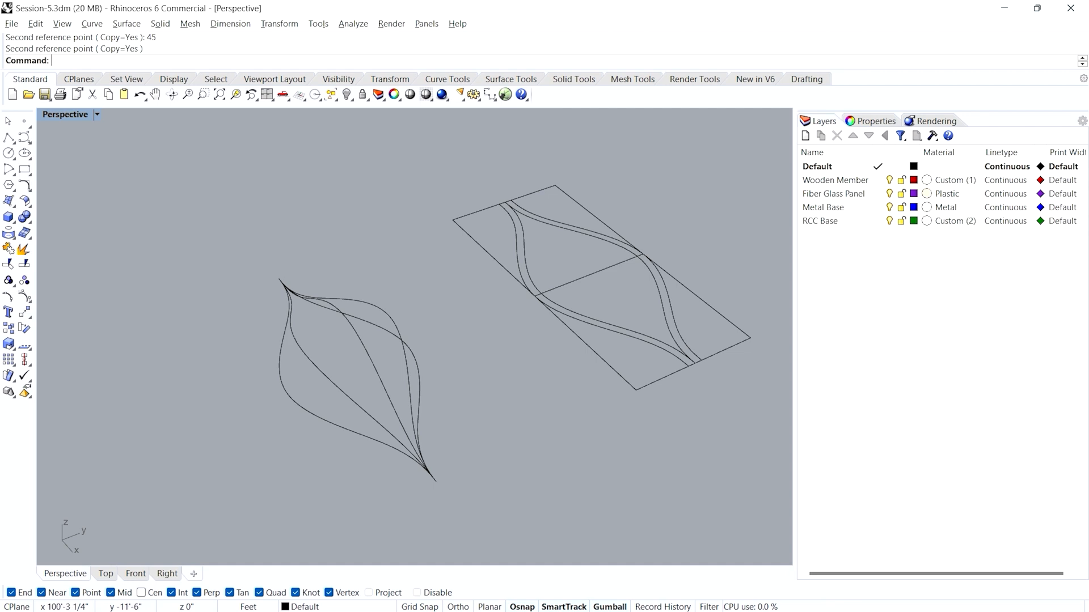
# In the Top view, draw a polyline running 1' inward from the curves' right tip, ending in an orthogonal vertical line across all curves
pyautogui.click(107, 574)
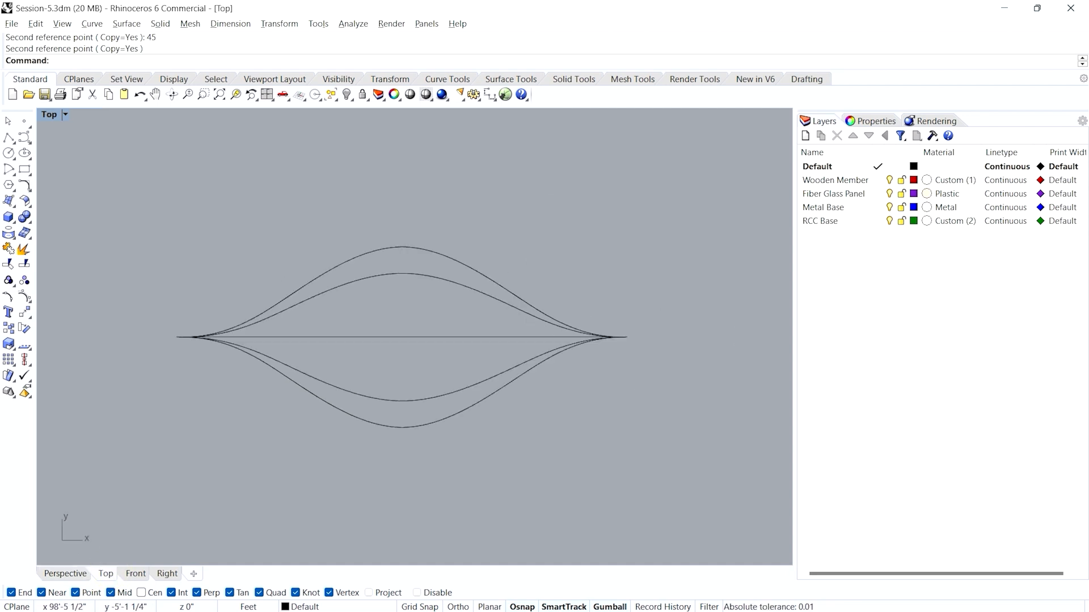
pyautogui.click(8, 137)
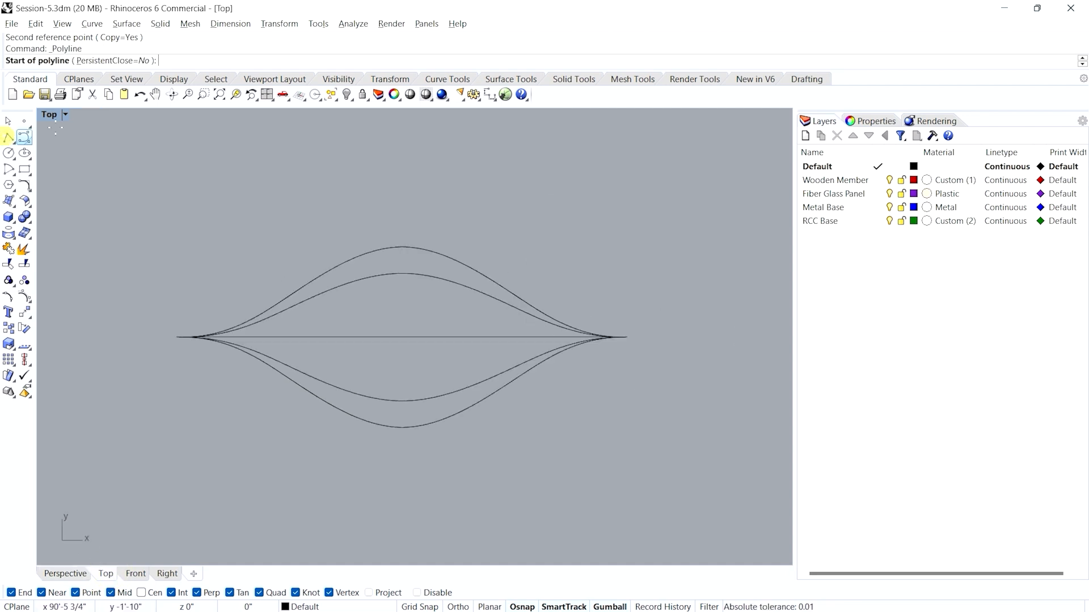
pyautogui.click(628, 338)
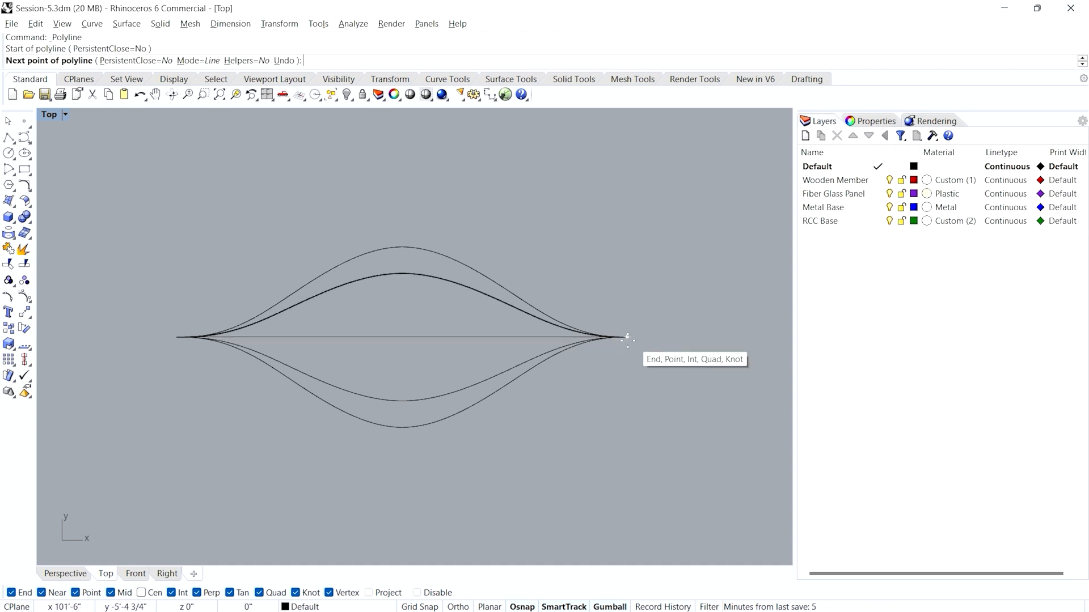
pyautogui.scroll(5, 578, 343)
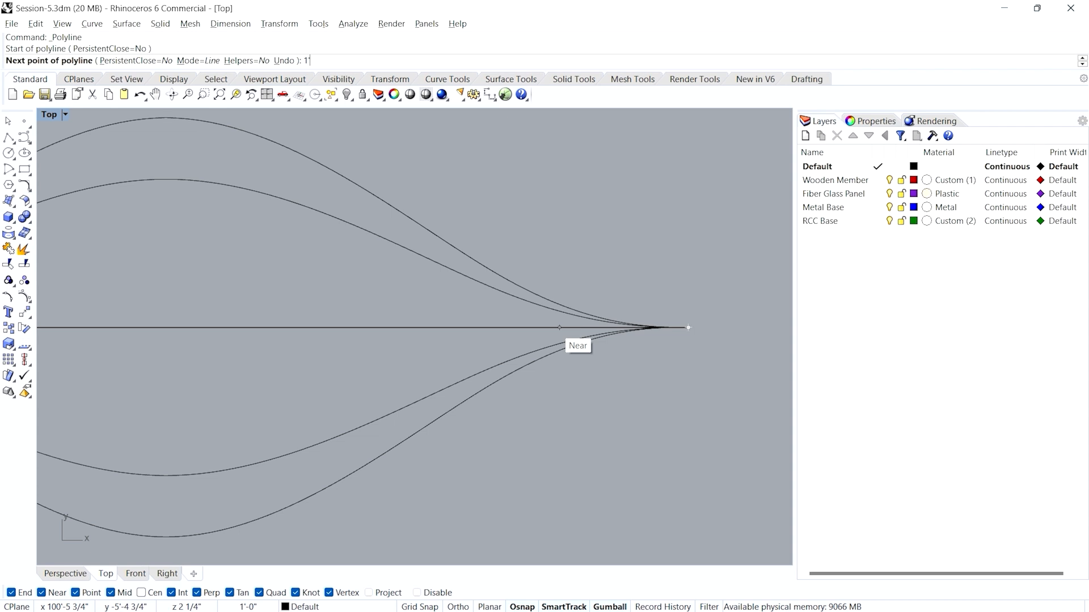
pyautogui.press('Return')
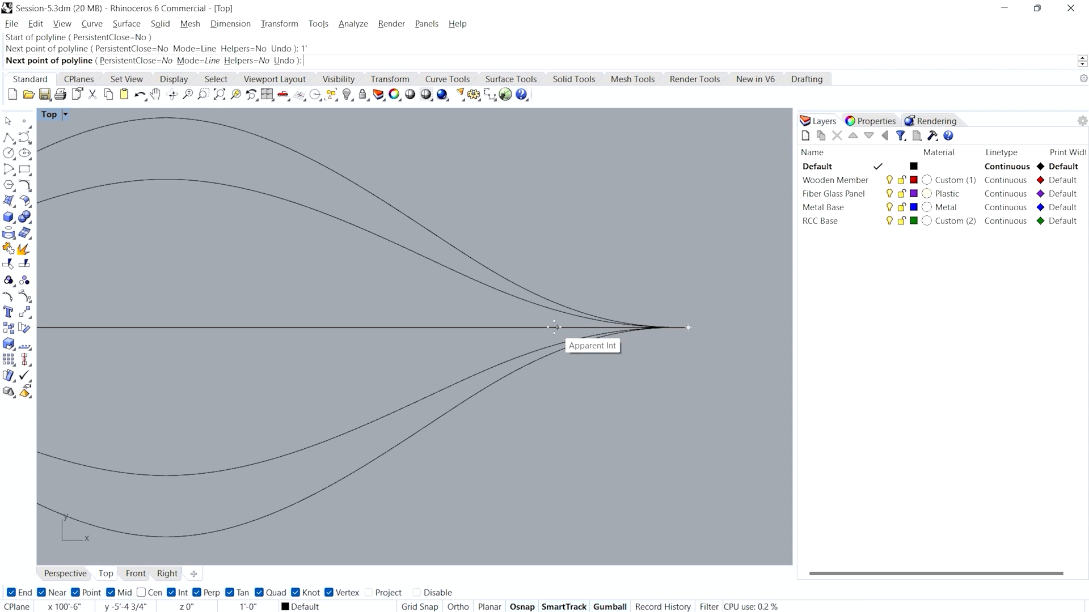
pyautogui.click(543, 329)
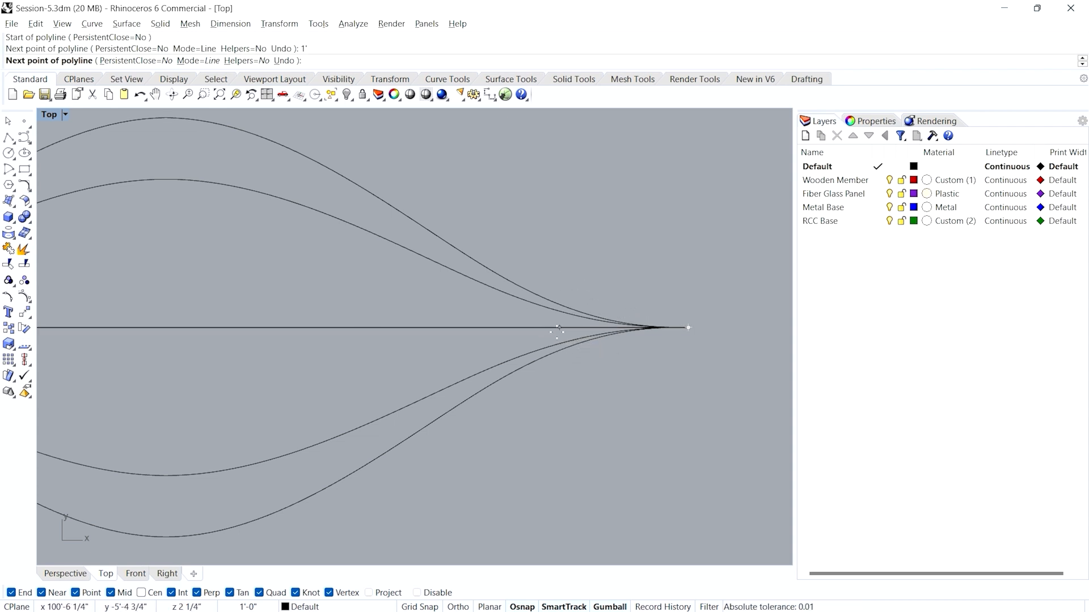
pyautogui.click(559, 451)
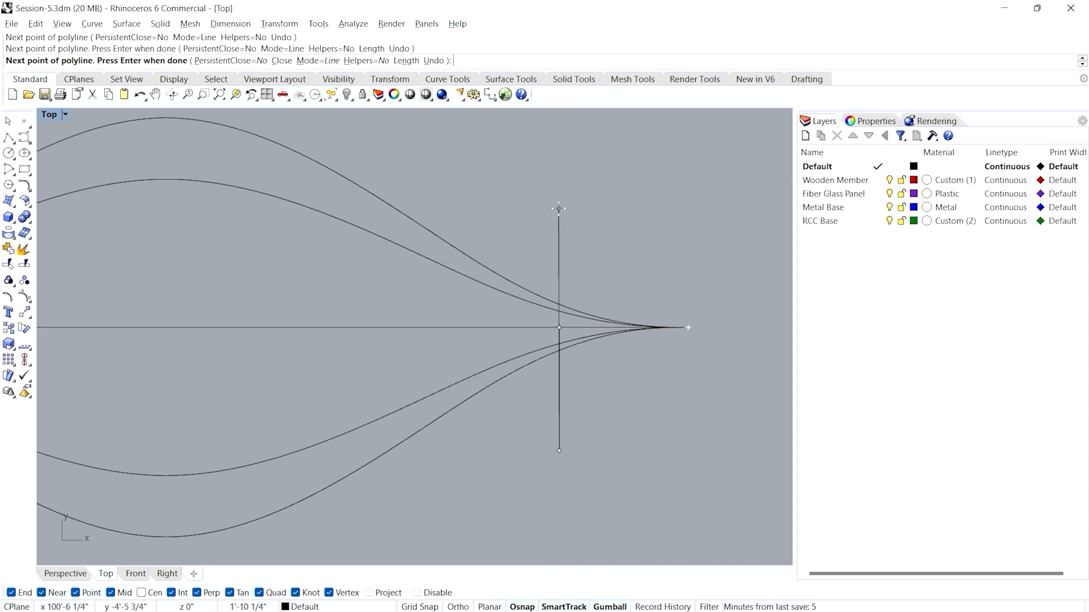
pyautogui.click(465, 607)
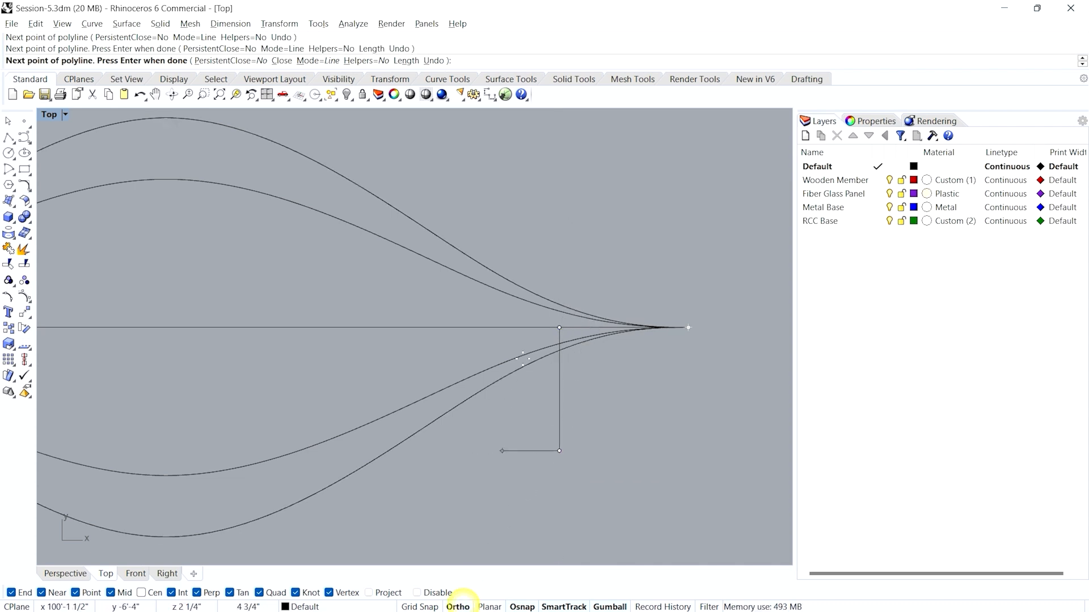
pyautogui.click(567, 221)
pyautogui.press('Return')
pyautogui.scroll(-4, 620, 241)
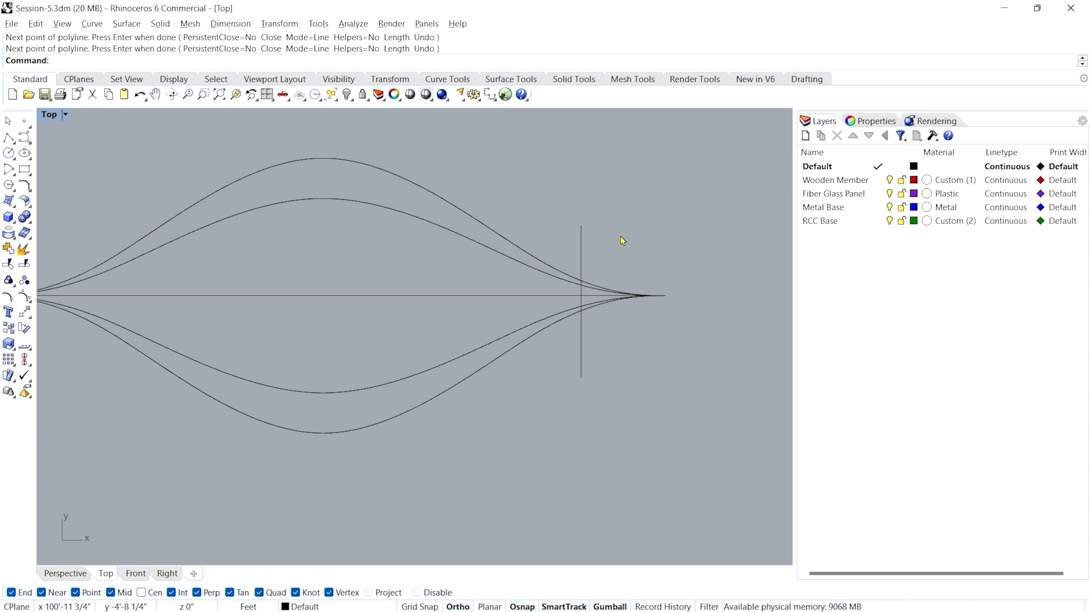
# Mirror the cutting polyline to the opposite end of the curves about a vertical plane through the straight central curve's midpoint
pyautogui.write('M')
pyautogui.press('Return')
pyautogui.click(581, 237)
pyautogui.press('Return')
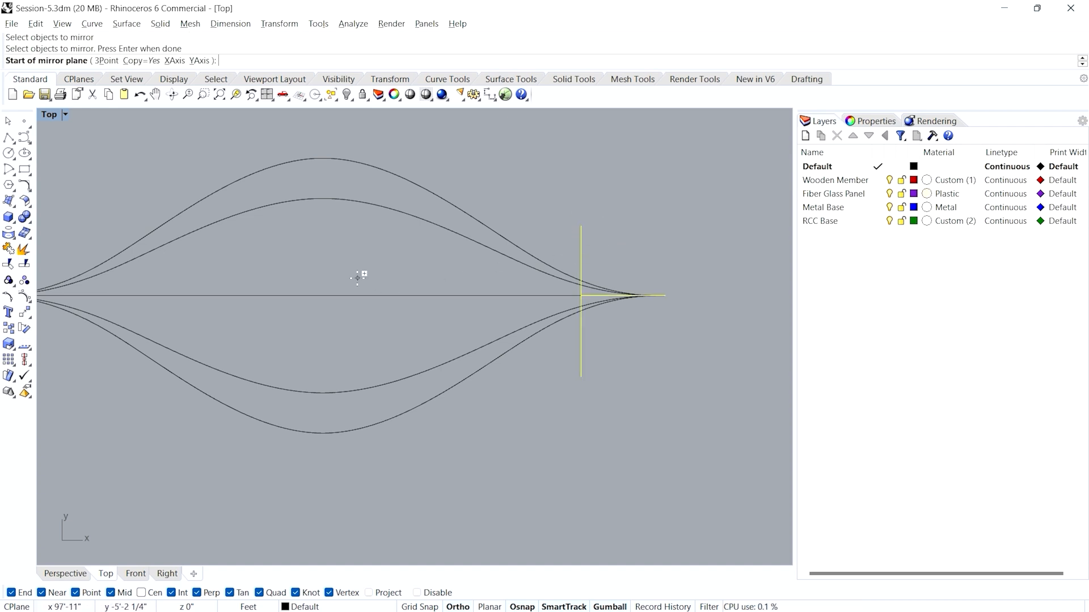
pyautogui.click(315, 294)
pyautogui.click(316, 251)
# Trim both ends of all five curves beyond the two vertical cutting lines and remove the cutting lines
pyautogui.moveTo(350, 274); pyautogui.dragTo(394, 296, button='right')
pyautogui.scroll(-2, 444, 271)
pyautogui.write('trim')
pyautogui.press('Return')
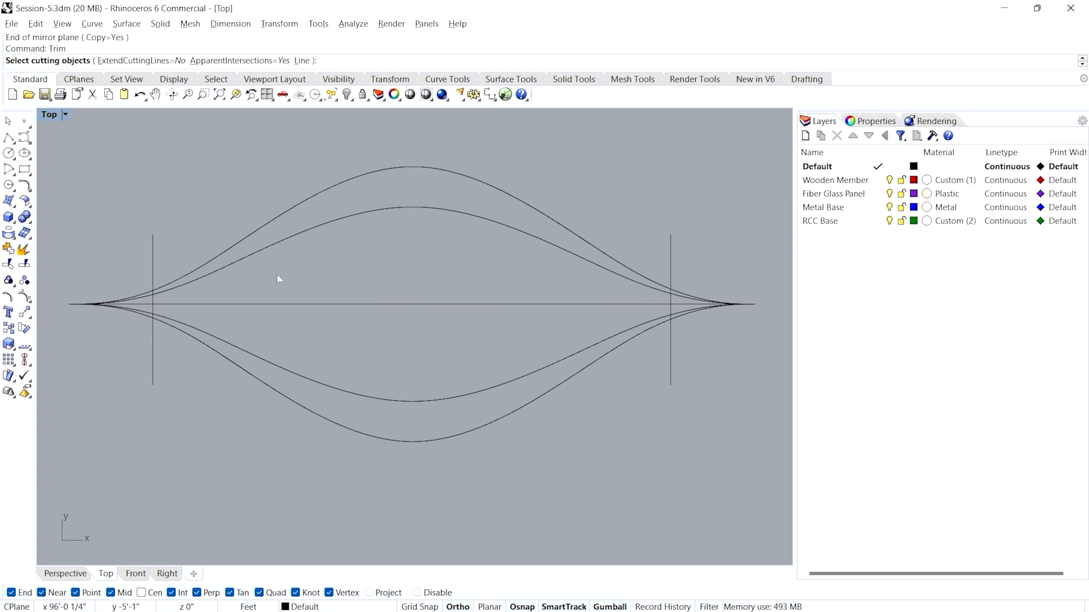
pyautogui.moveTo(160, 222); pyautogui.dragTo(125, 257)
pyautogui.moveTo(689, 213); pyautogui.dragTo(622, 234)
pyautogui.press('Return')
pyautogui.moveTo(113, 254); pyautogui.dragTo(76, 339)
pyautogui.moveTo(739, 252); pyautogui.dragTo(712, 337)
pyautogui.press('Return')
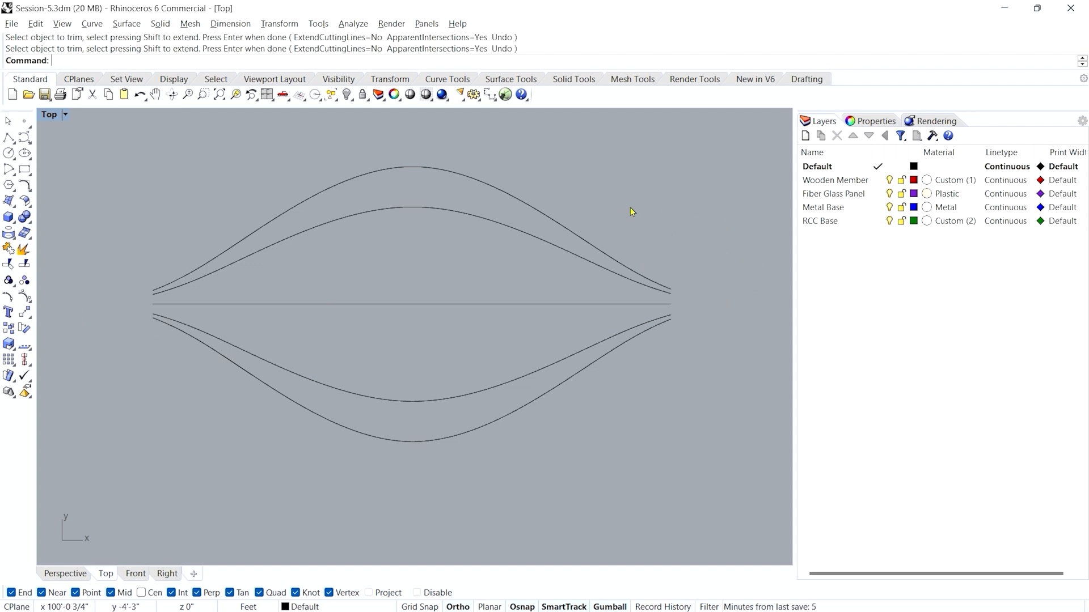
# Inspect the trimmed curve ends in the Perspective view and save the file
pyautogui.click(79, 575)
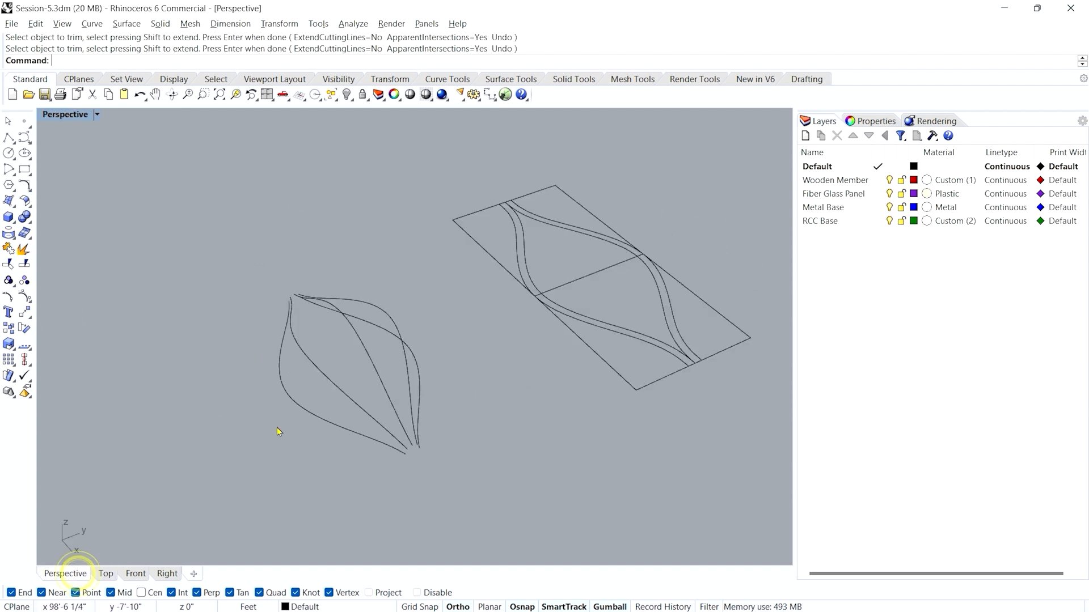
pyautogui.moveTo(421, 479); pyautogui.dragTo(409, 439, button='right')
pyautogui.scroll(8, 394, 393)
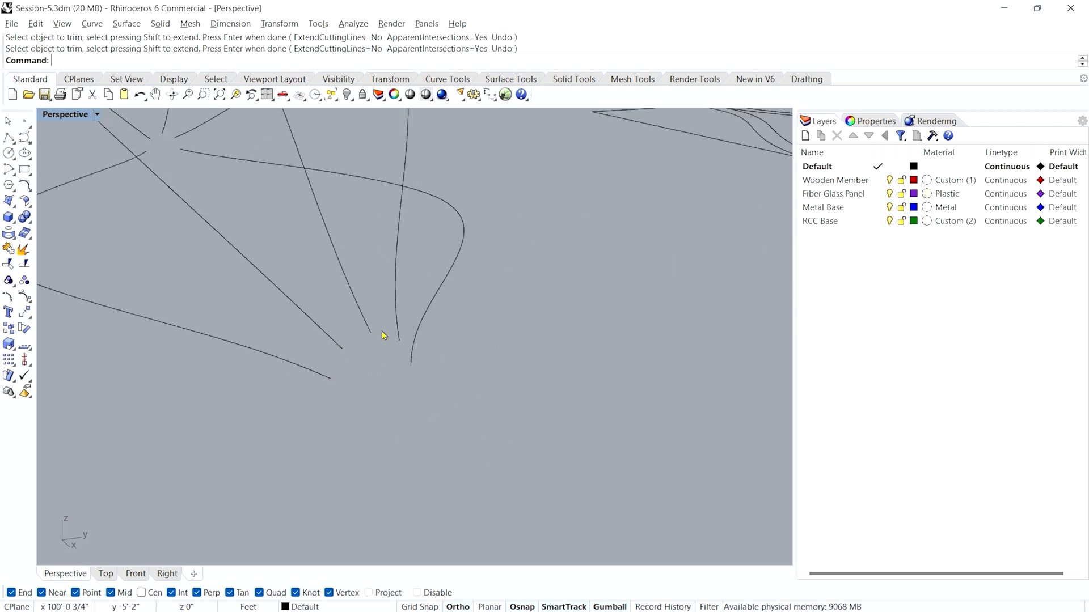
pyautogui.scroll(-2, 374, 391)
pyautogui.scroll(-3, 326, 381)
pyautogui.moveTo(345, 377); pyautogui.dragTo(386, 351, button='right')
pyautogui.hotkey('ctrl', 's')
pyautogui.keyDown('shift'); pyautogui.moveTo(426, 421); pyautogui.dragTo(429, 448, button='right'); pyautogui.keyUp('shift')
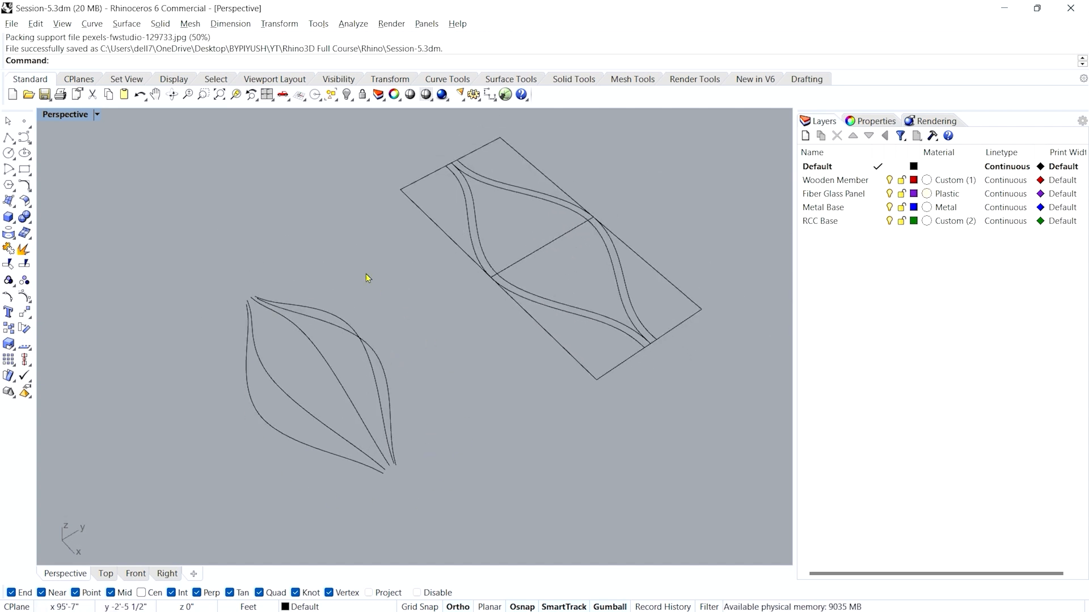